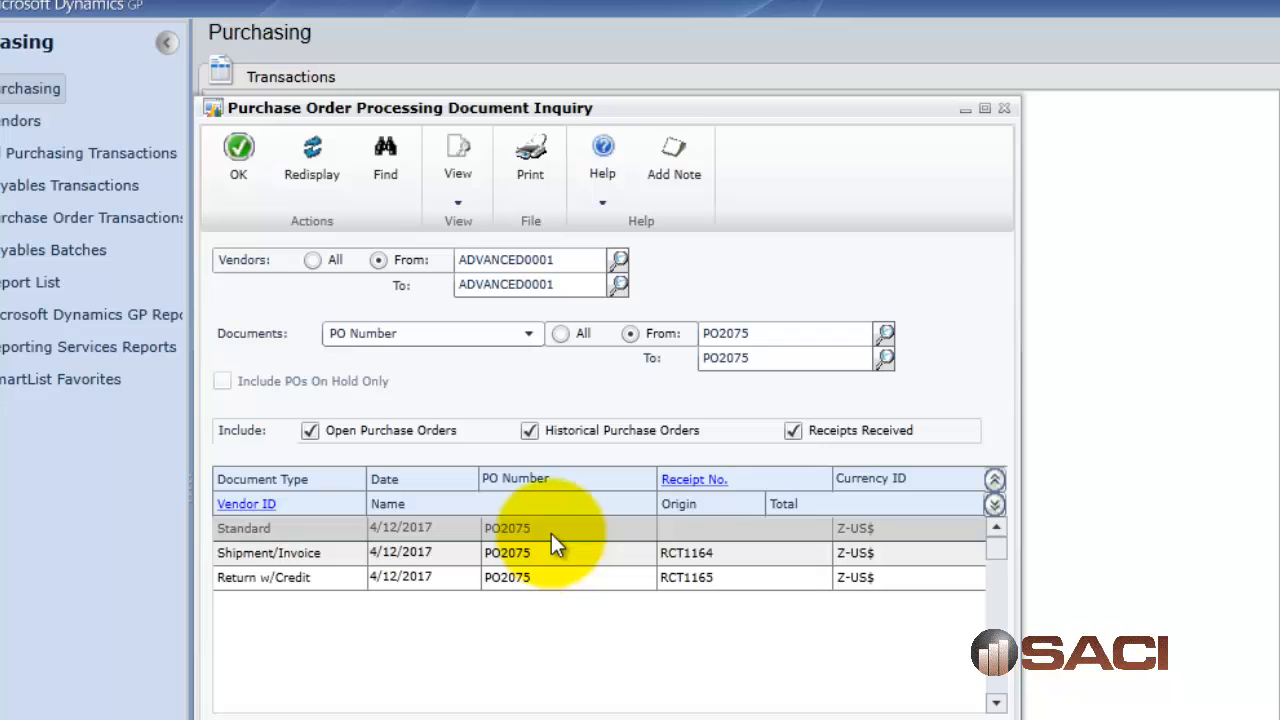
# - Examine the standard purchase order's expanded line details from the document inquiry and close the order
pyautogui.click(513, 479)
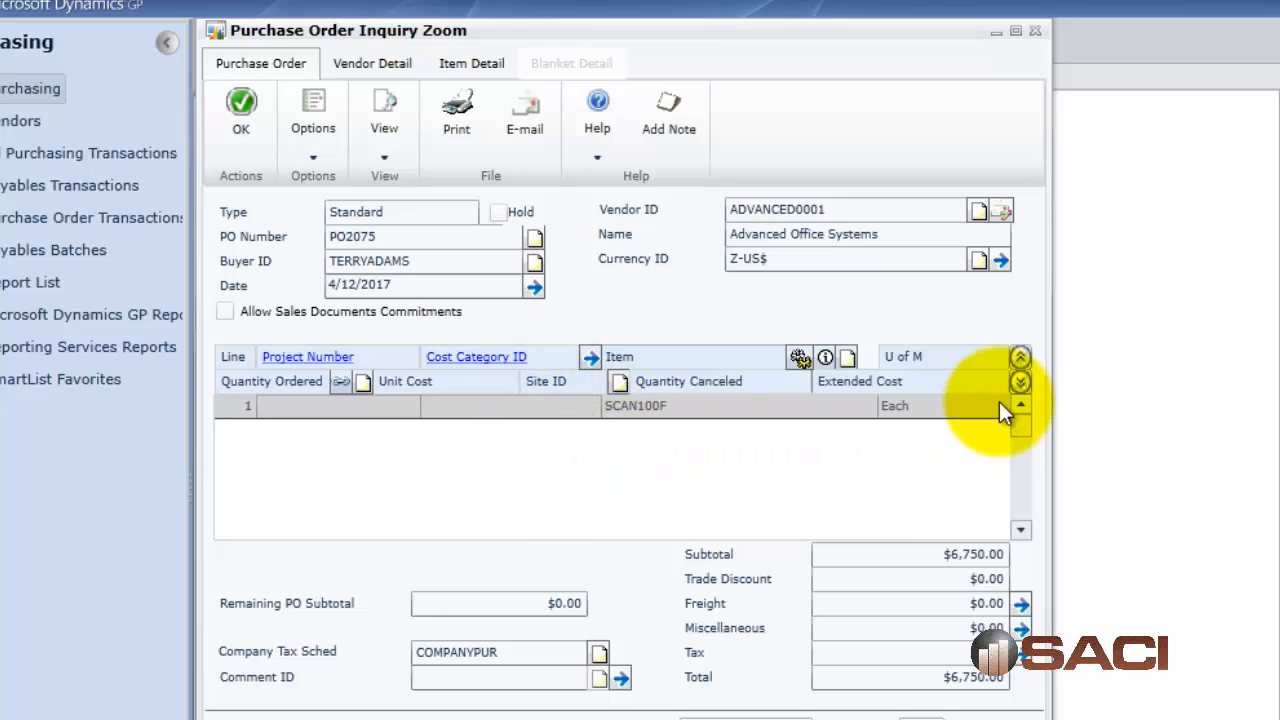
pyautogui.click(1020, 386)
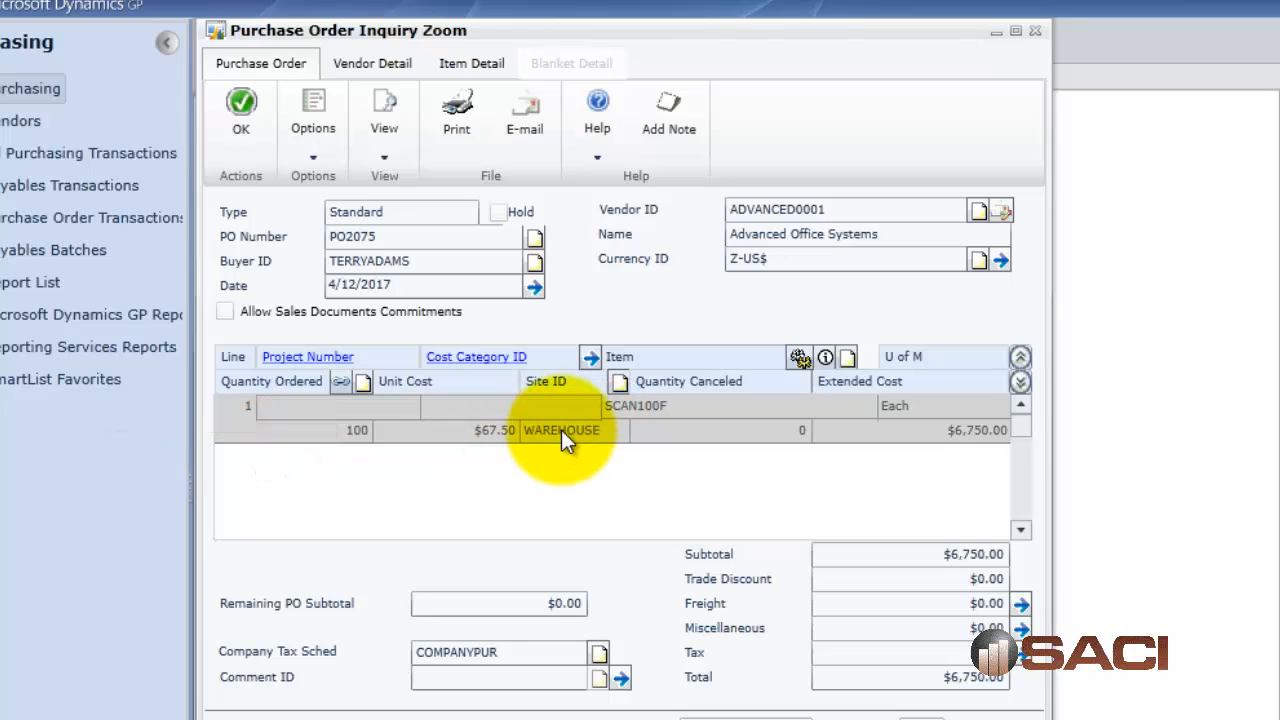
pyautogui.click(240, 113)
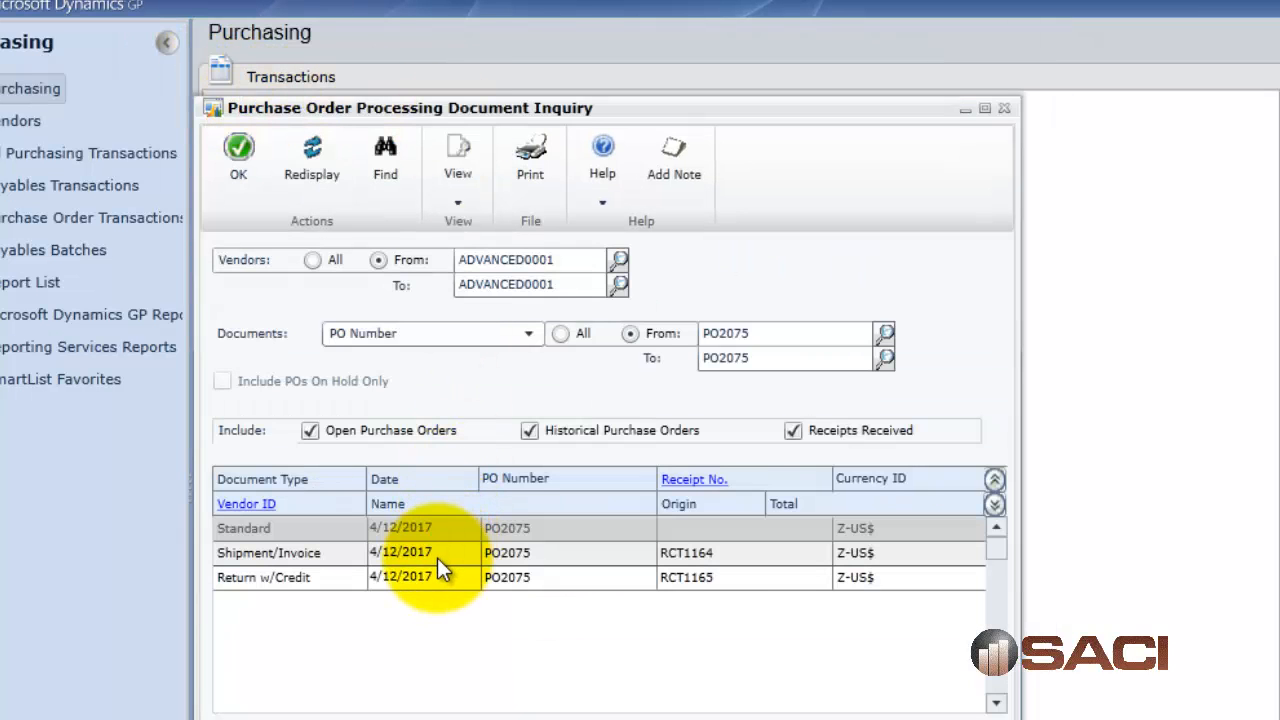
# - Review the Return w/Credit receipt listed in the document inquiry and close both the receipt and the inquiry
pyautogui.click(437, 556)
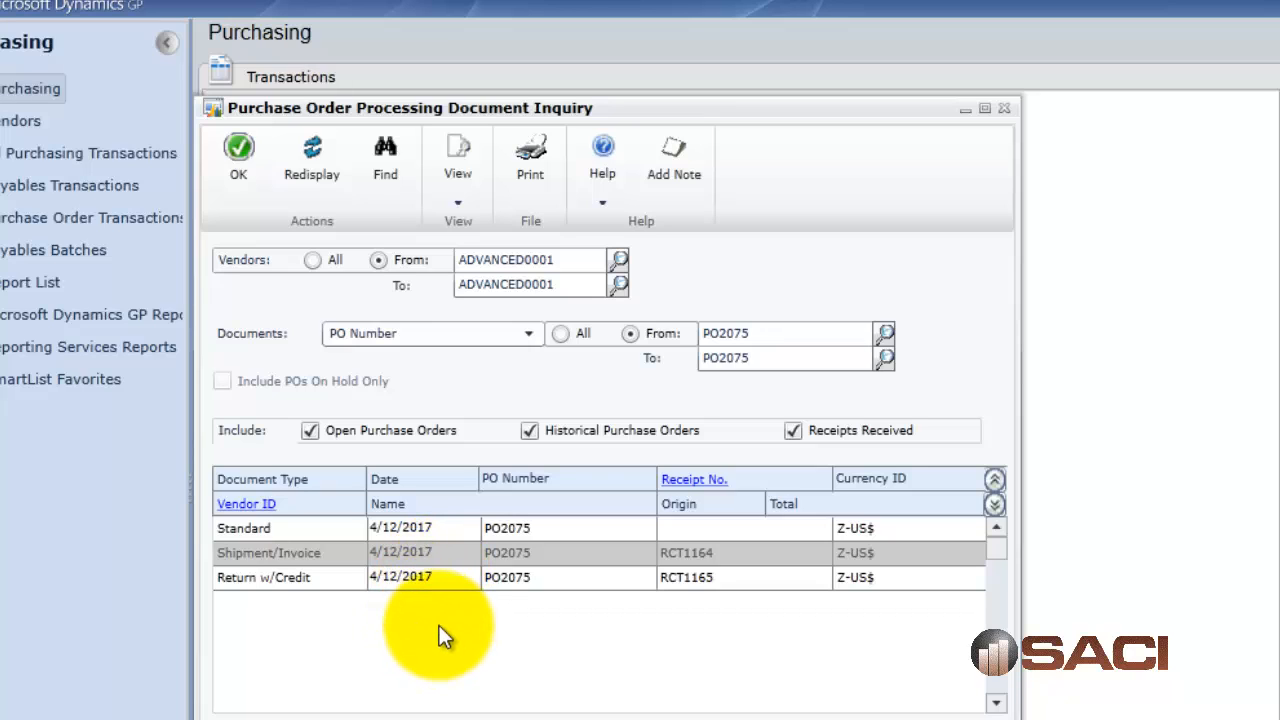
pyautogui.click(445, 584)
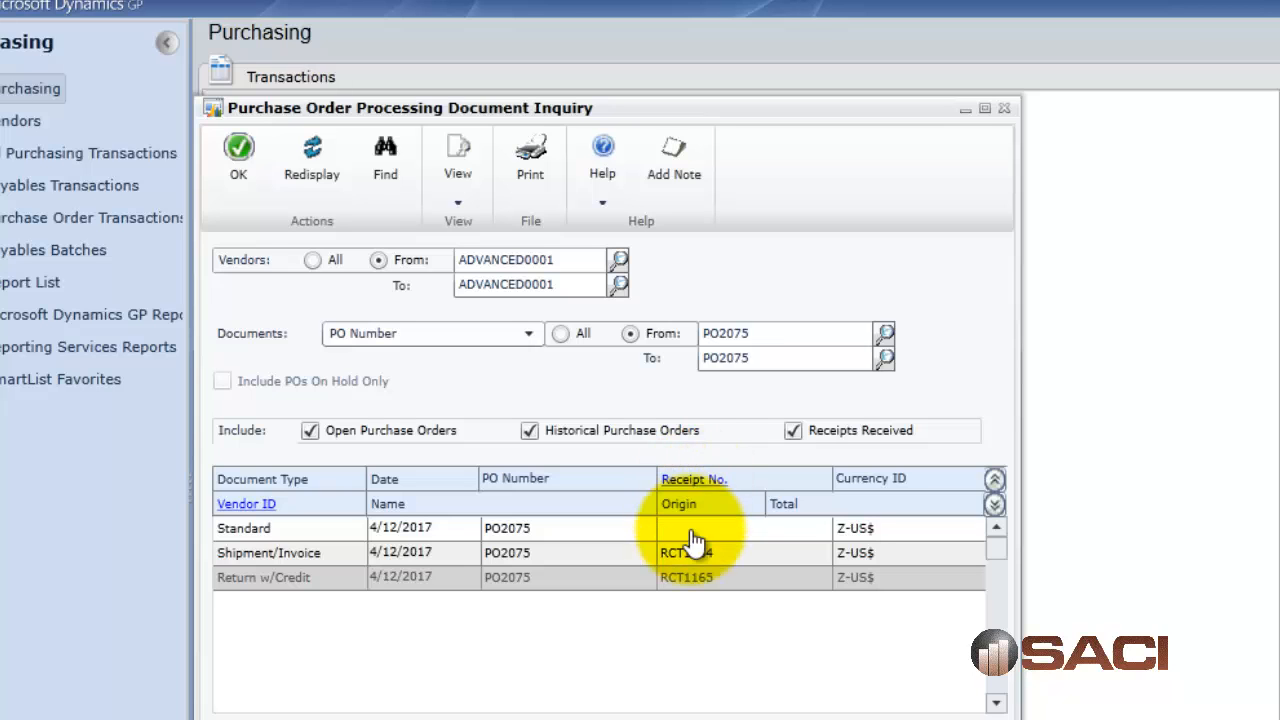
pyautogui.click(686, 578)
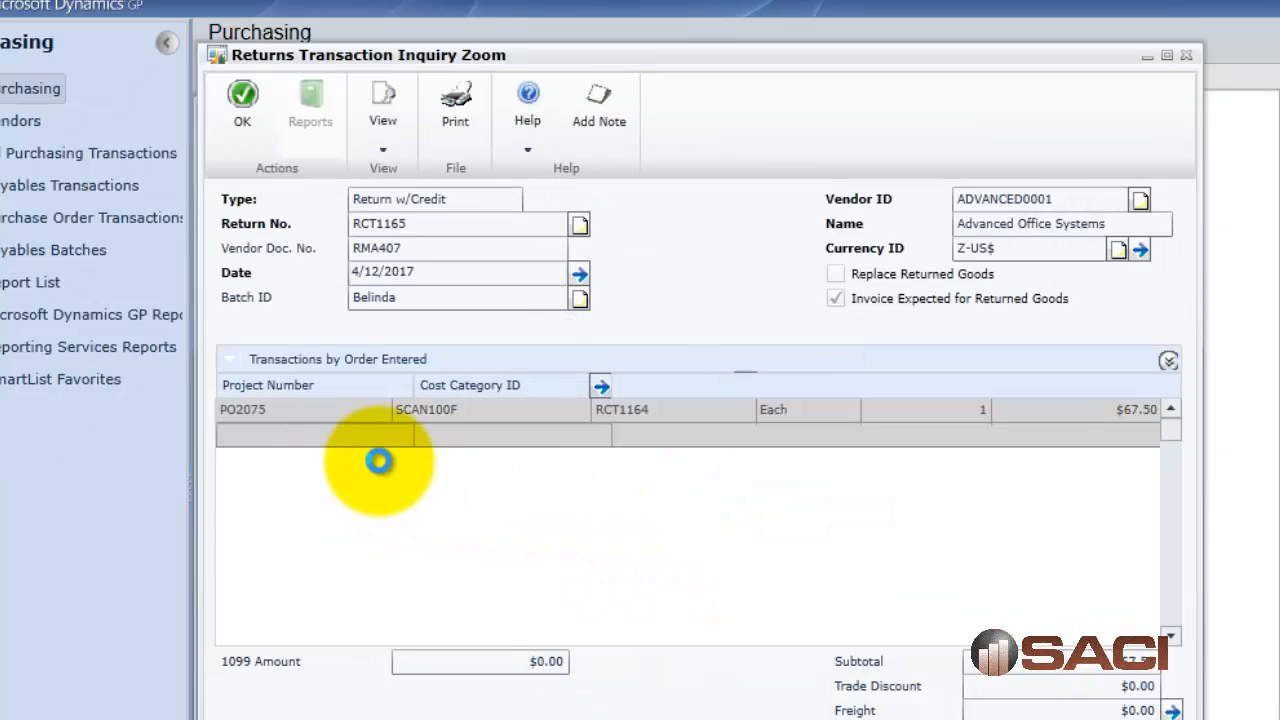
pyautogui.click(1184, 56)
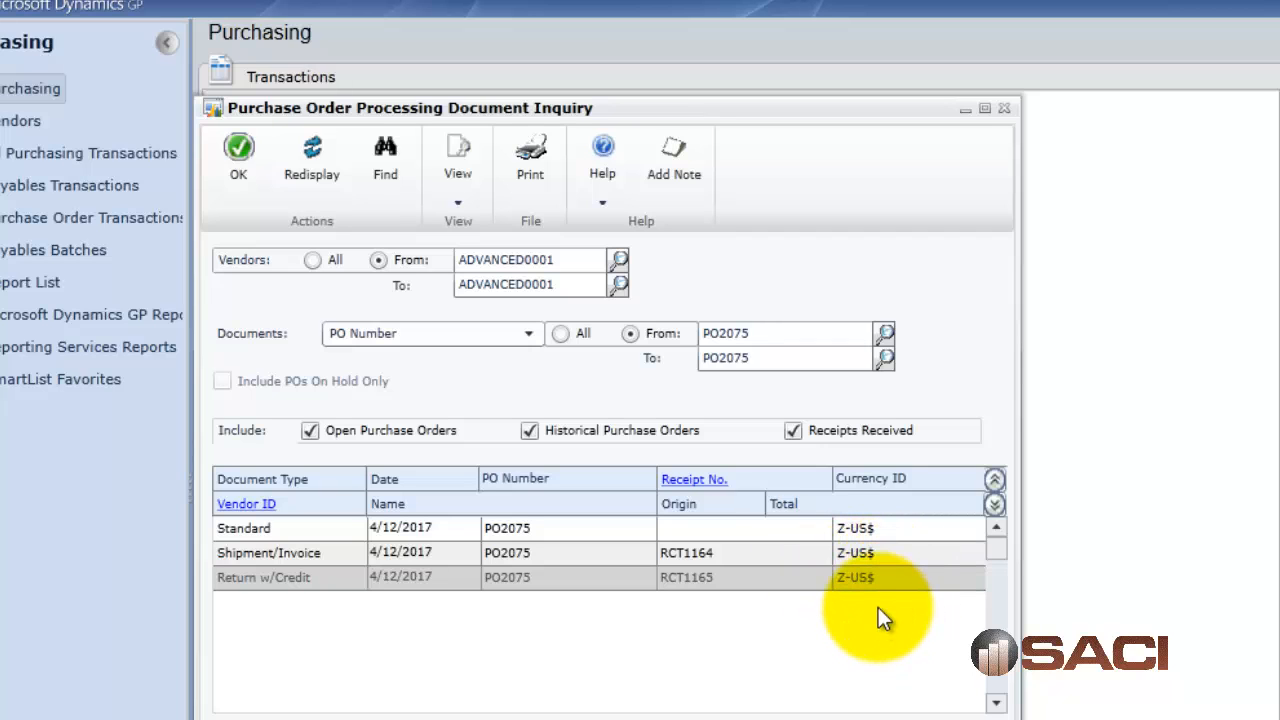
pyautogui.click(245, 170)
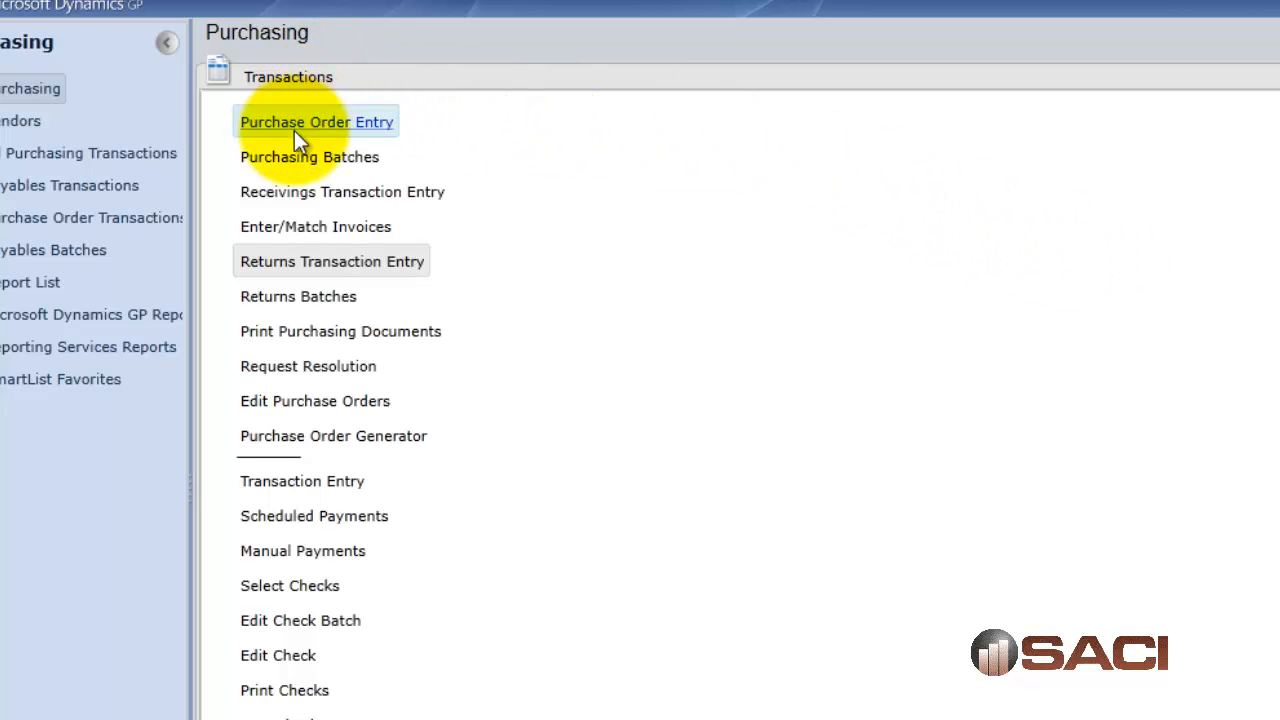
# - Start a new returns transaction of type Return w/Credit with the default next return number
pyautogui.click(311, 262)
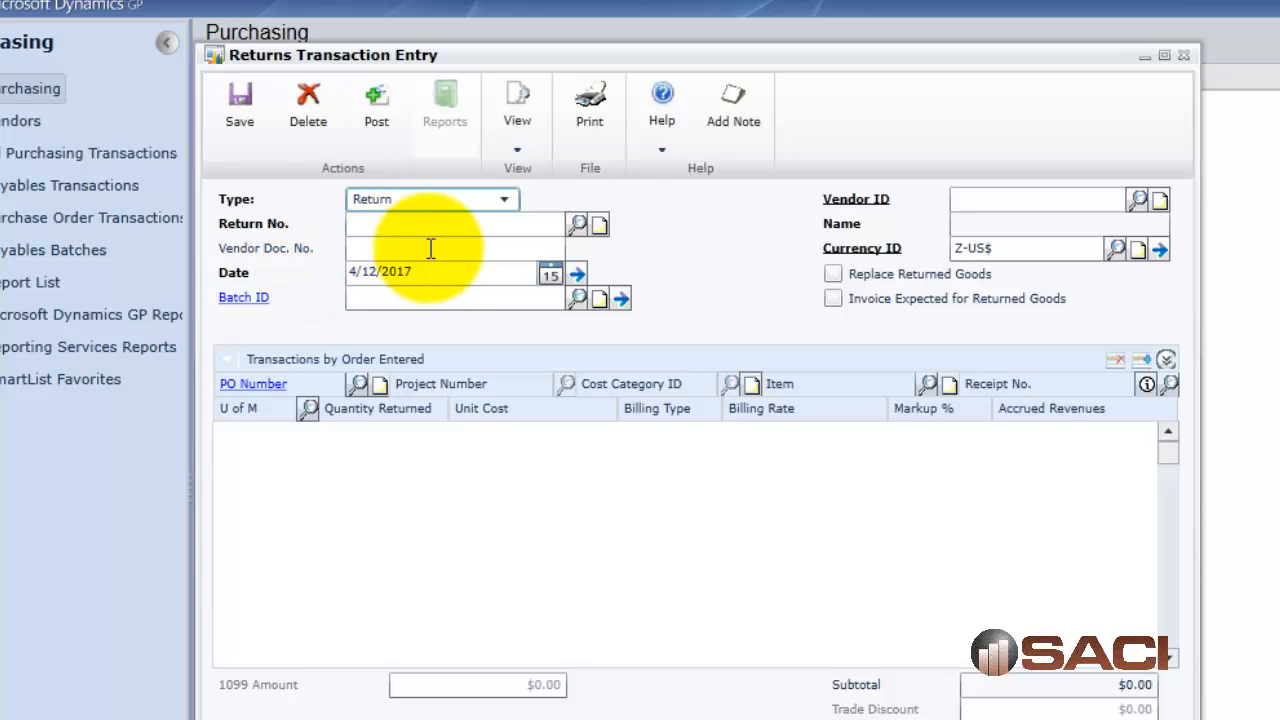
pyautogui.click(503, 200)
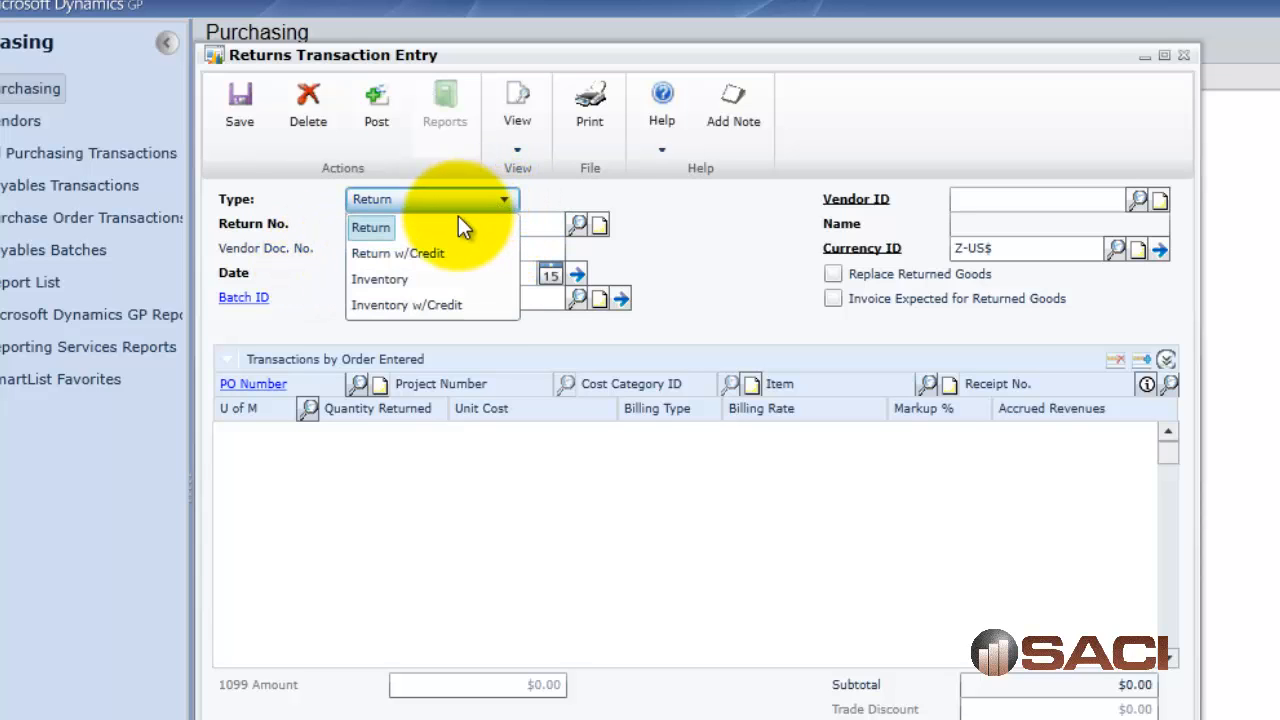
pyautogui.click(424, 256)
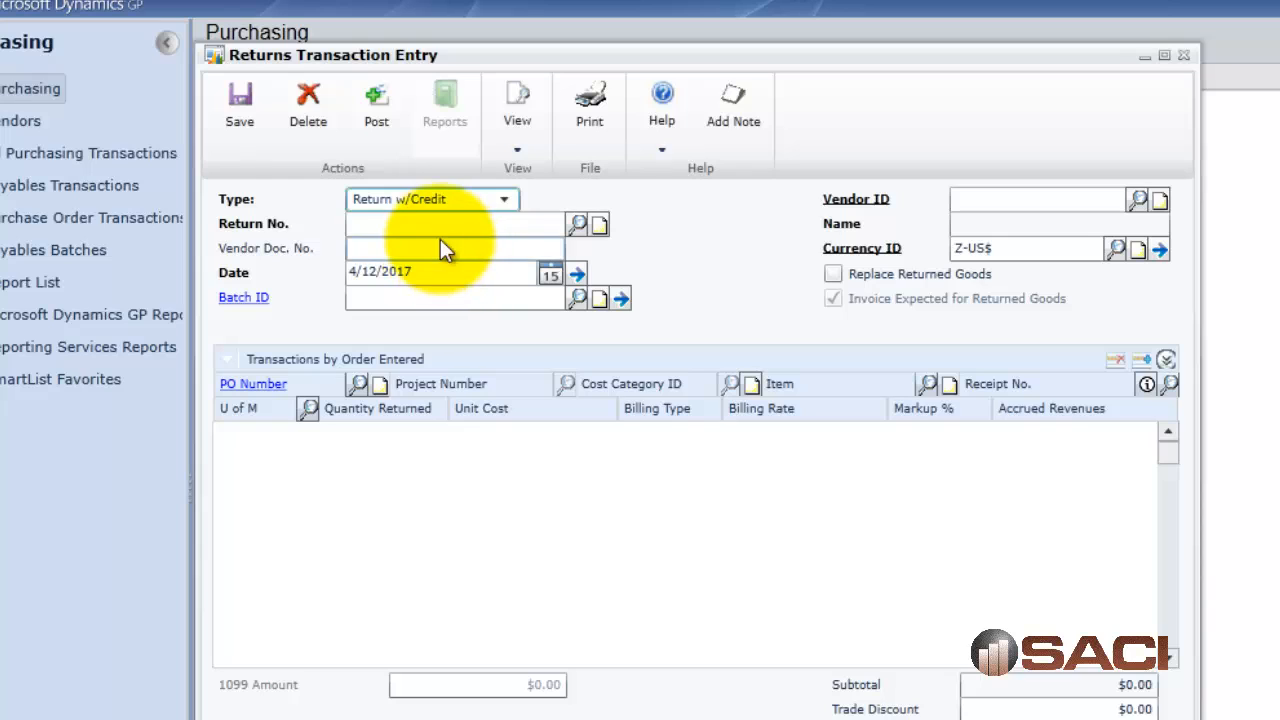
pyautogui.click(442, 225)
pyautogui.click(443, 226)
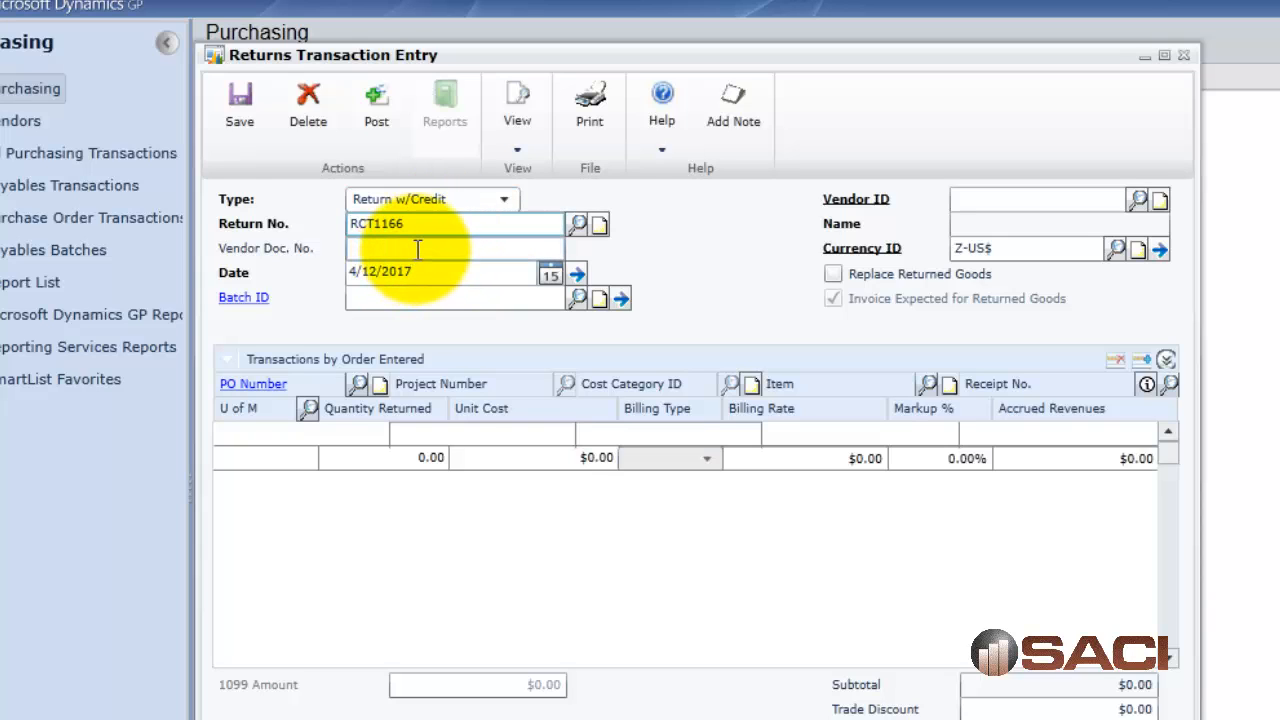
# - Set the return's vendor document number to RMA 4009 and its vendor to ADVANCED0001, leaving the batch blank
pyautogui.click(417, 249)
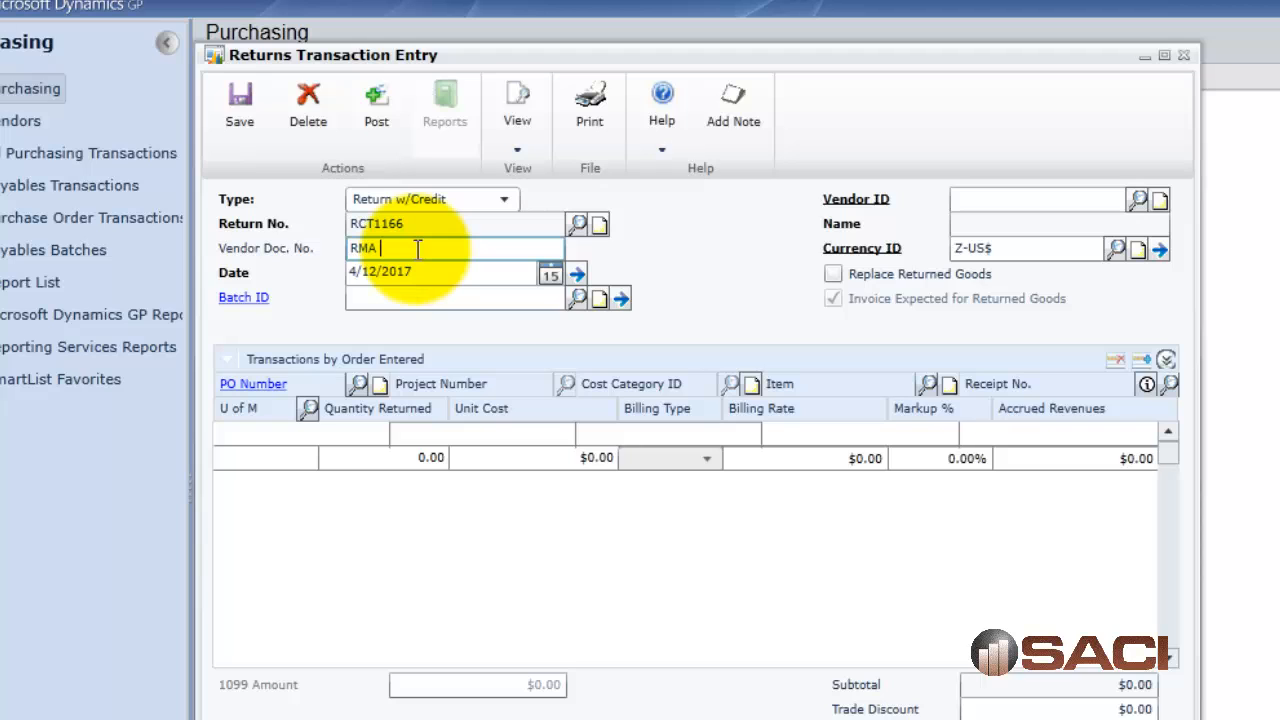
pyautogui.write('9')
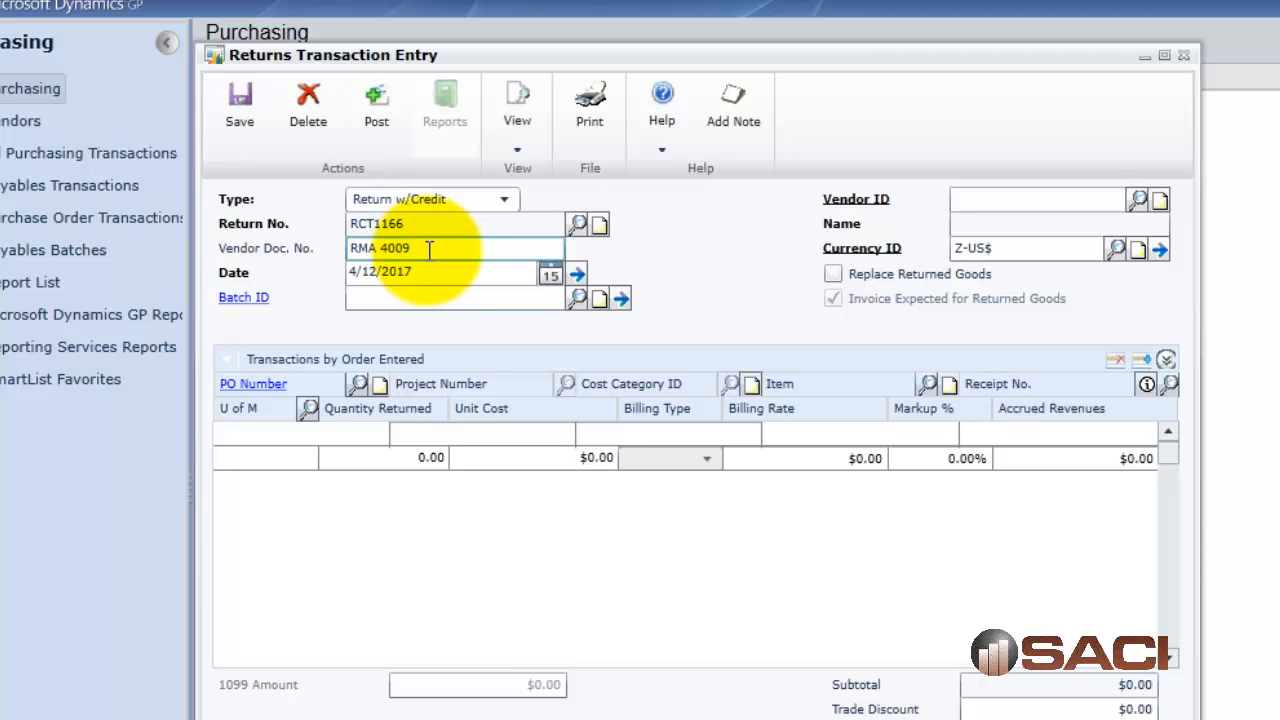
pyautogui.press('Tab')
pyautogui.press('Tab')
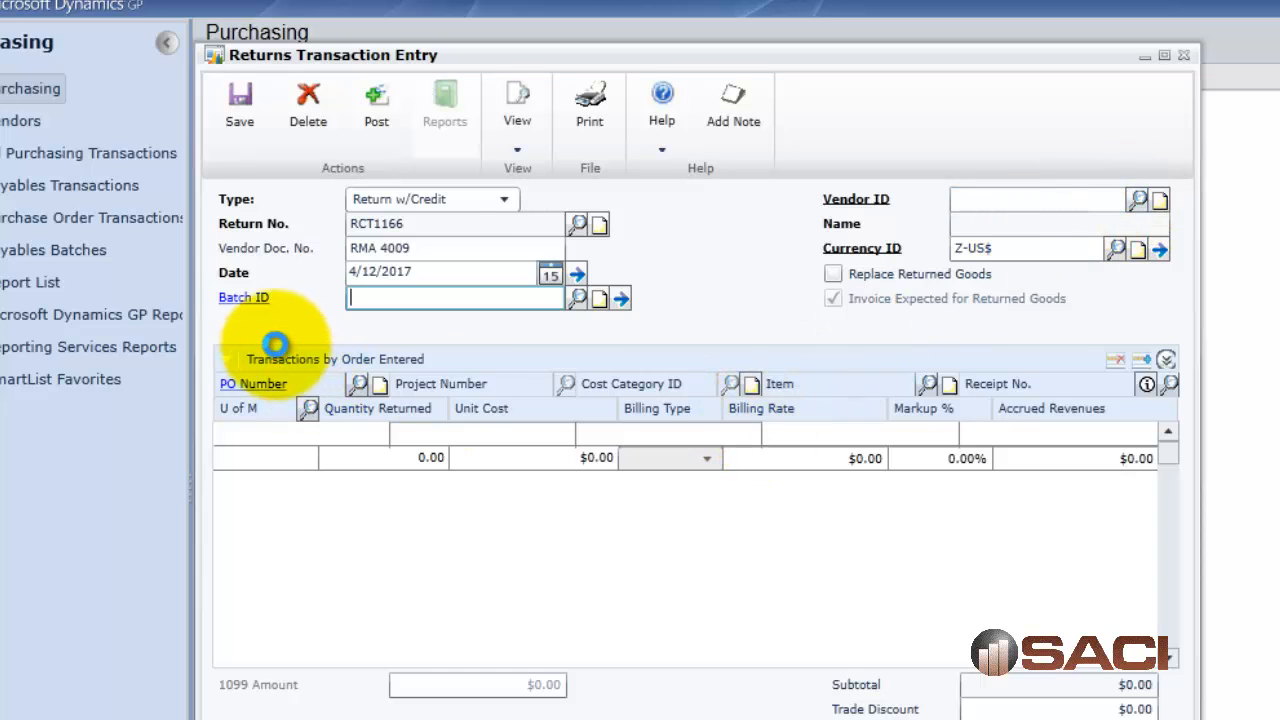
pyautogui.click(249, 315)
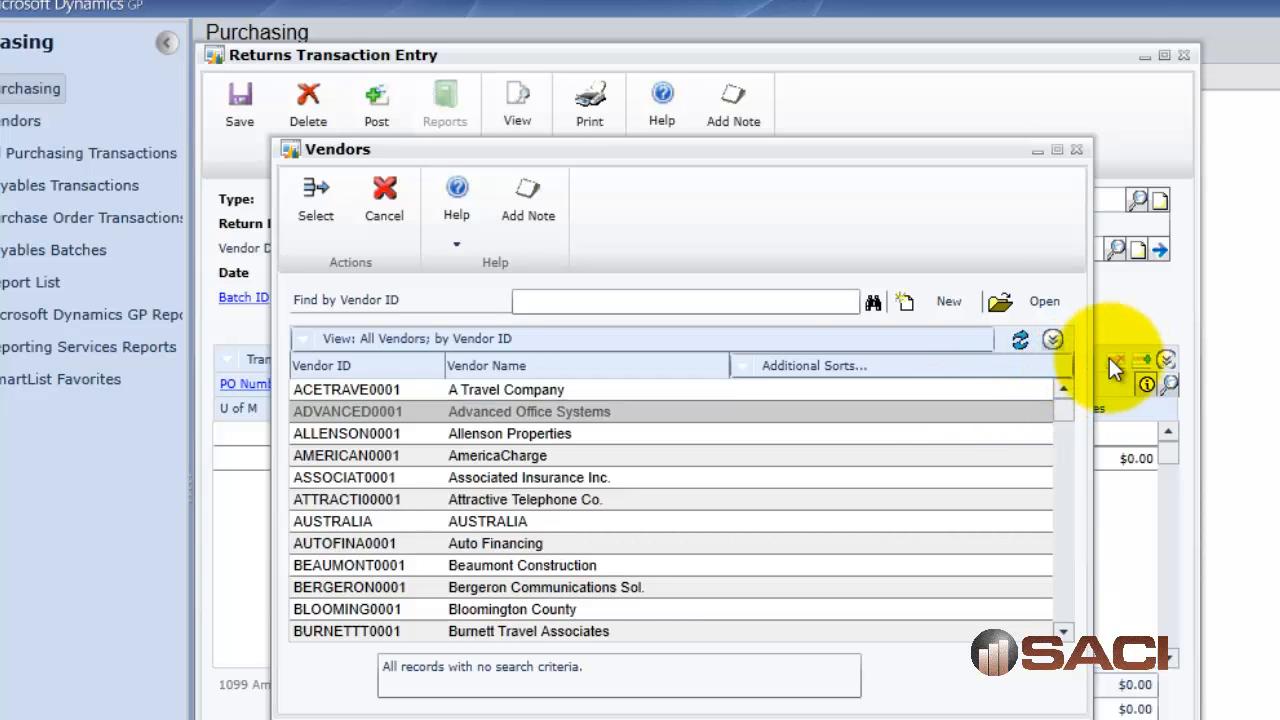
pyautogui.click(326, 203)
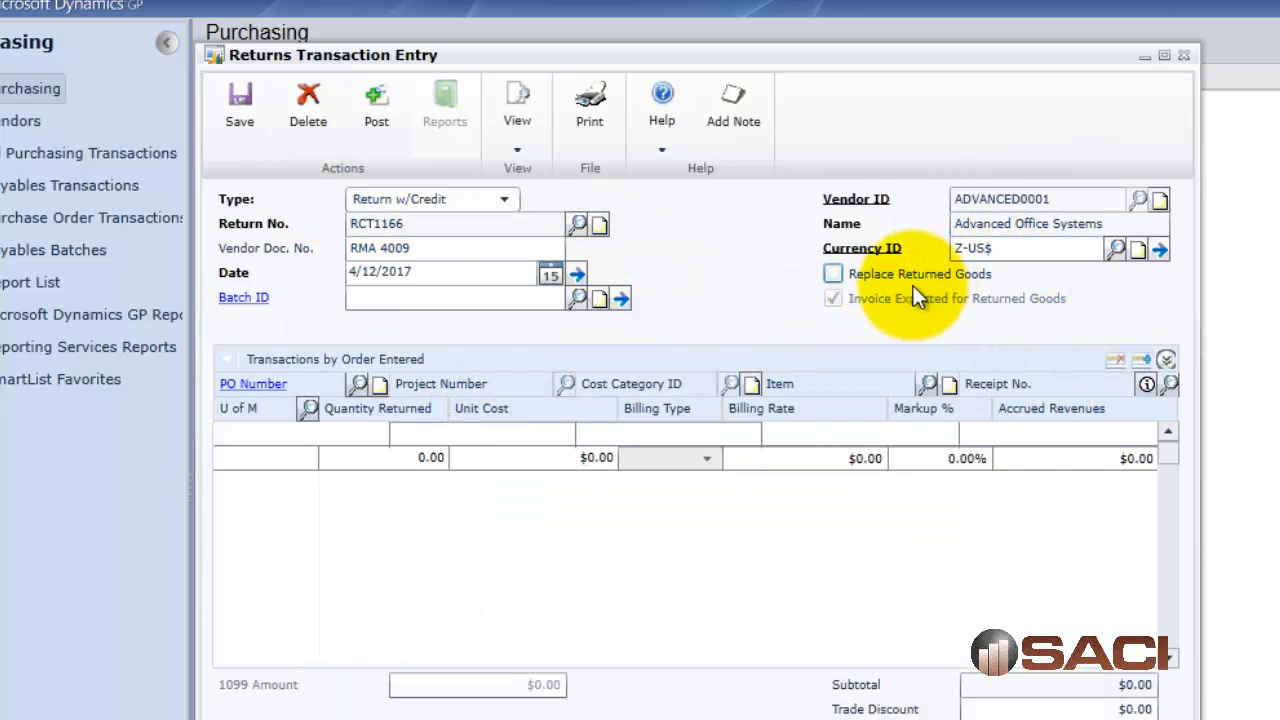
# - Assign the second purchase order in the vendor's open order list to the return line
pyautogui.click(357, 384)
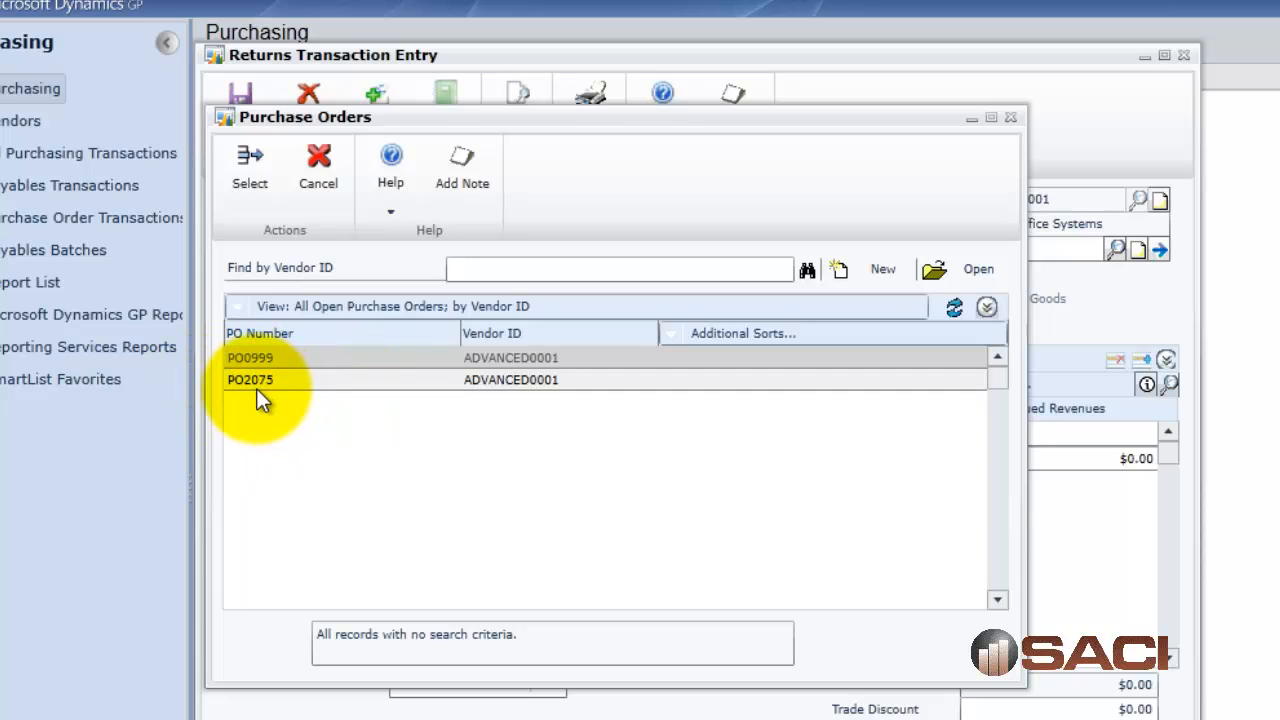
pyautogui.click(295, 383)
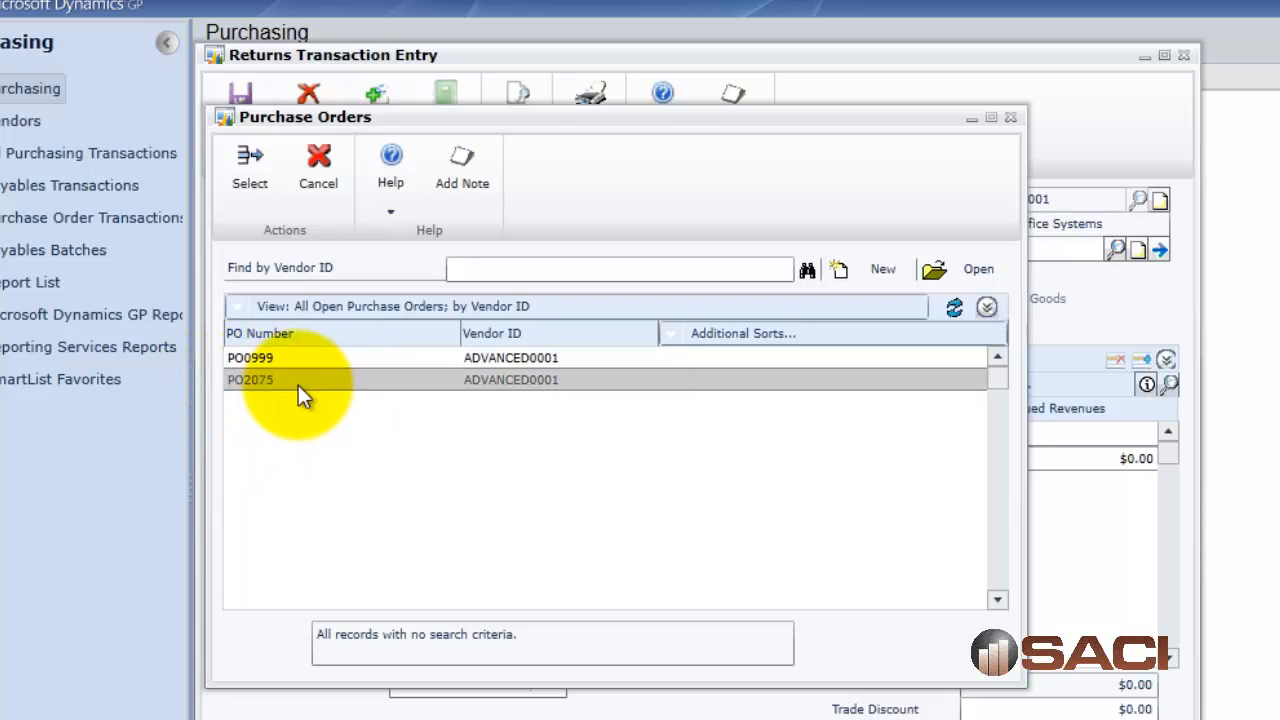
pyautogui.click(250, 165)
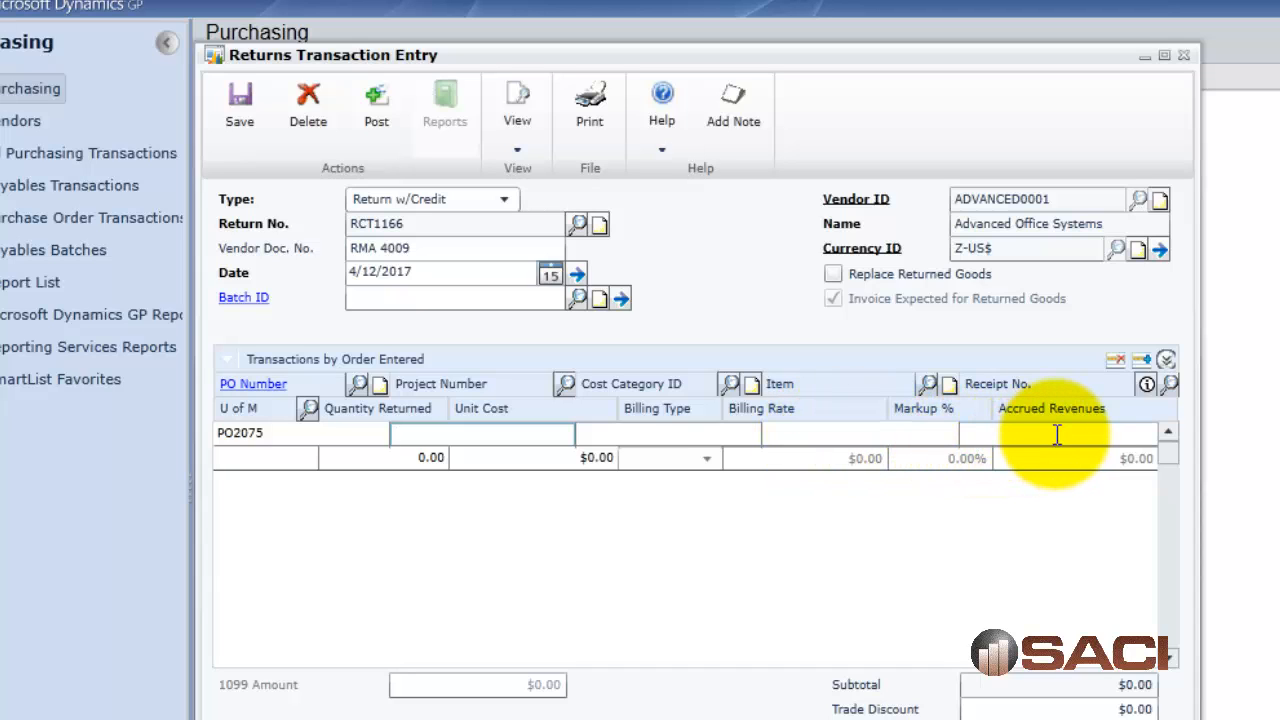
# - Choose item SCAN100F from the purchase order and its shipment receipt RCT1164 for the return line
pyautogui.click(808, 434)
pyautogui.click(927, 386)
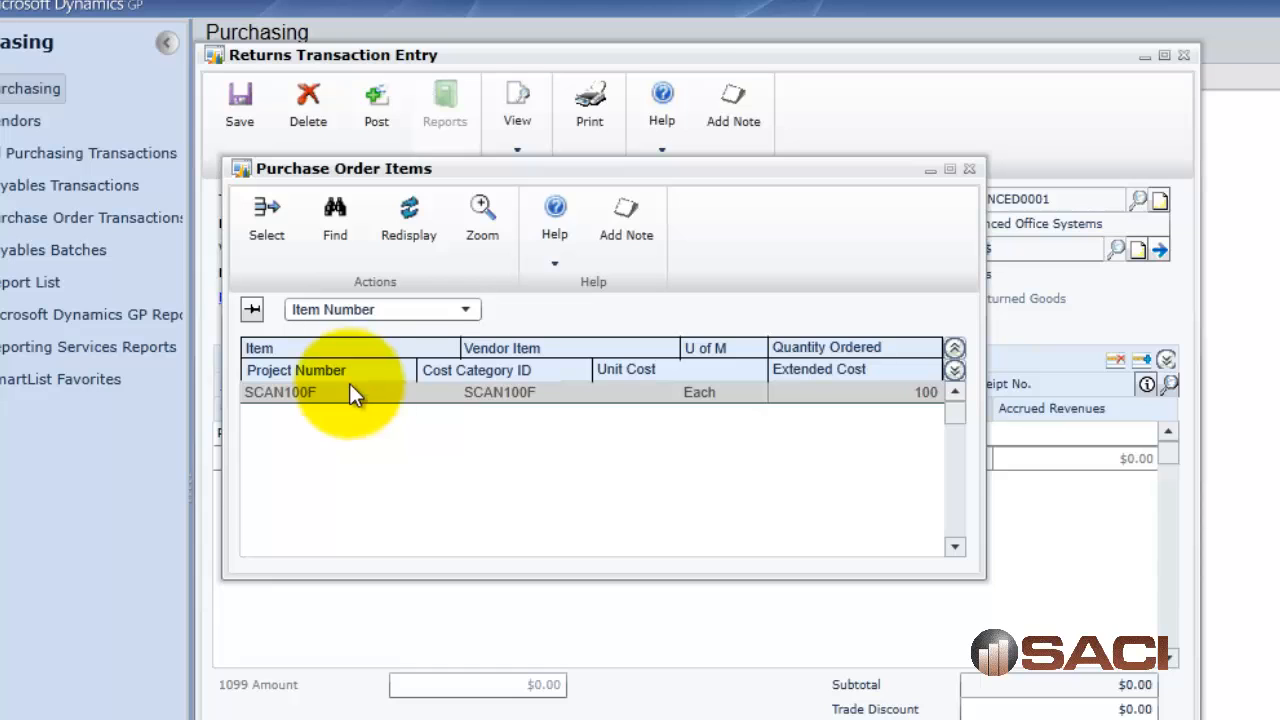
pyautogui.click(266, 215)
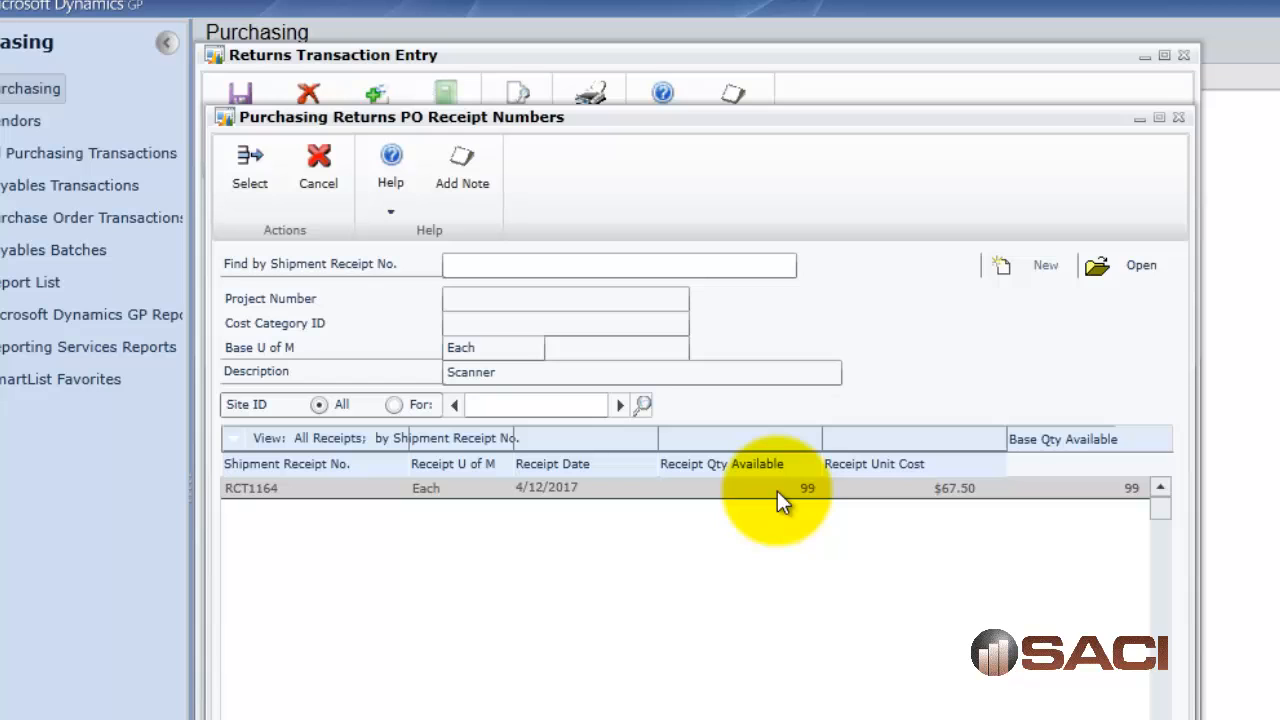
pyautogui.click(284, 198)
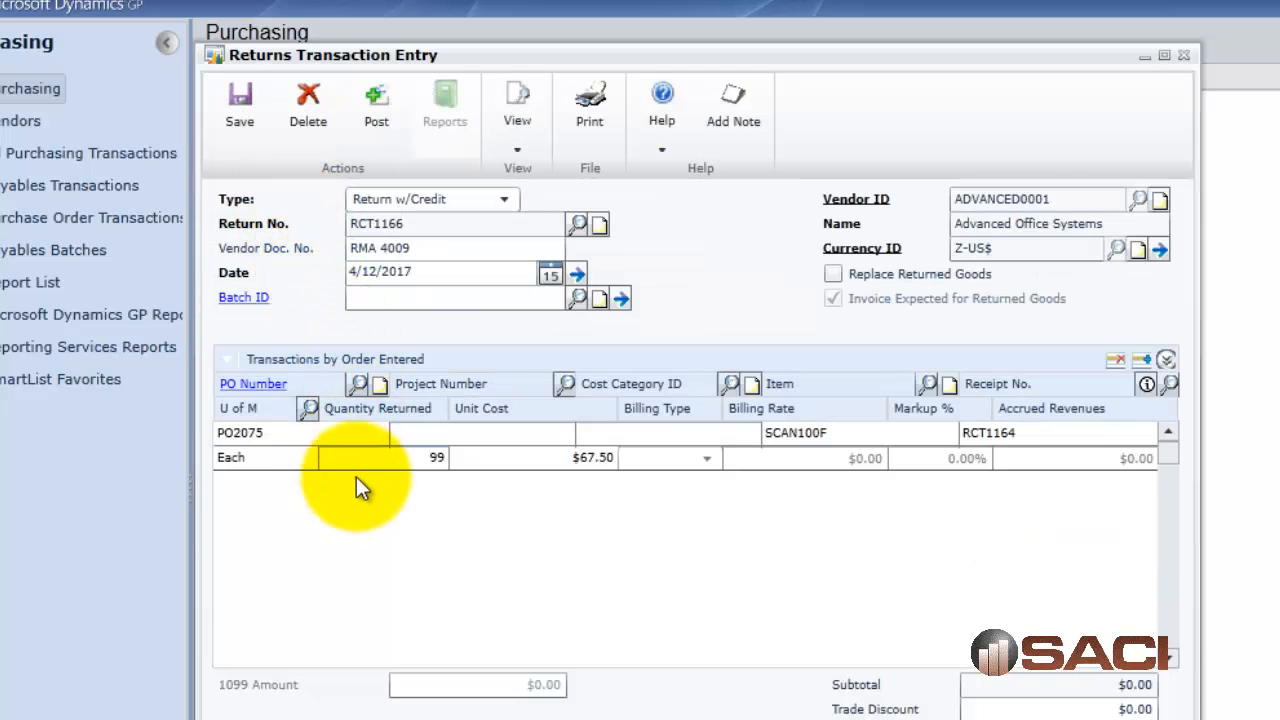
# - Set the line's quantity returned to 2, keep the unit cost, and bring up the serial number selection
pyautogui.click(390, 495)
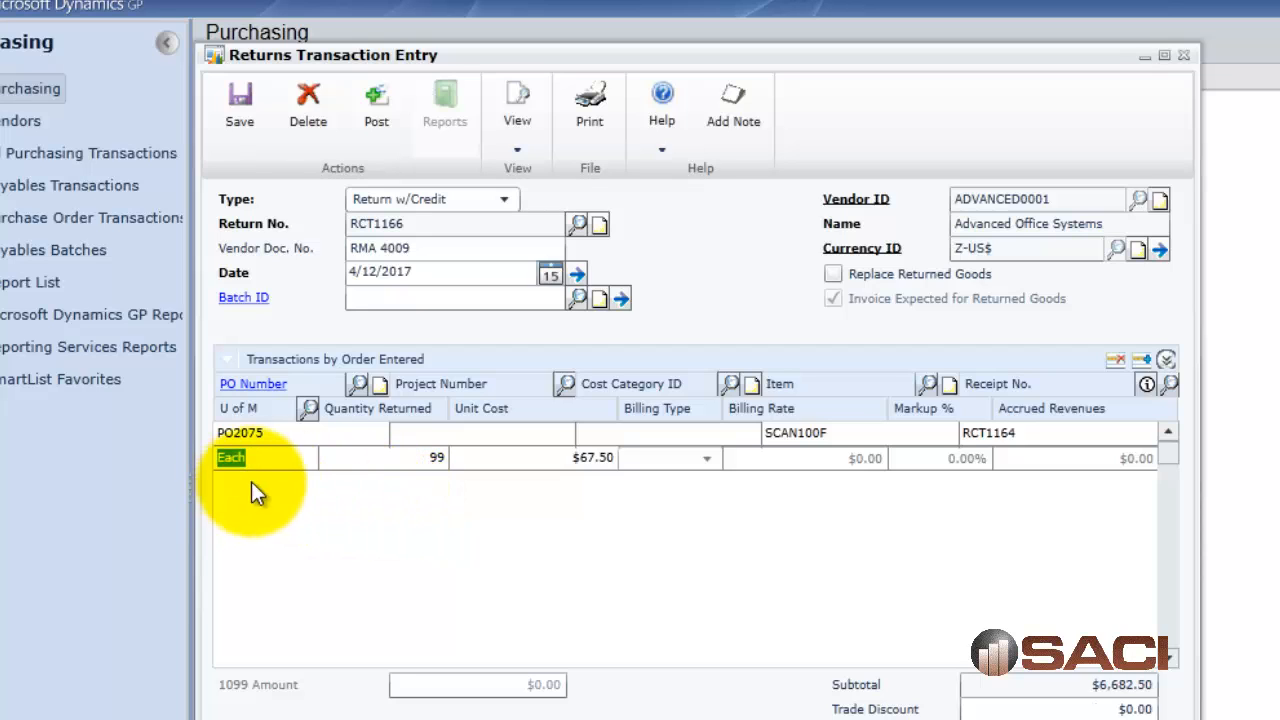
pyautogui.press('Tab')
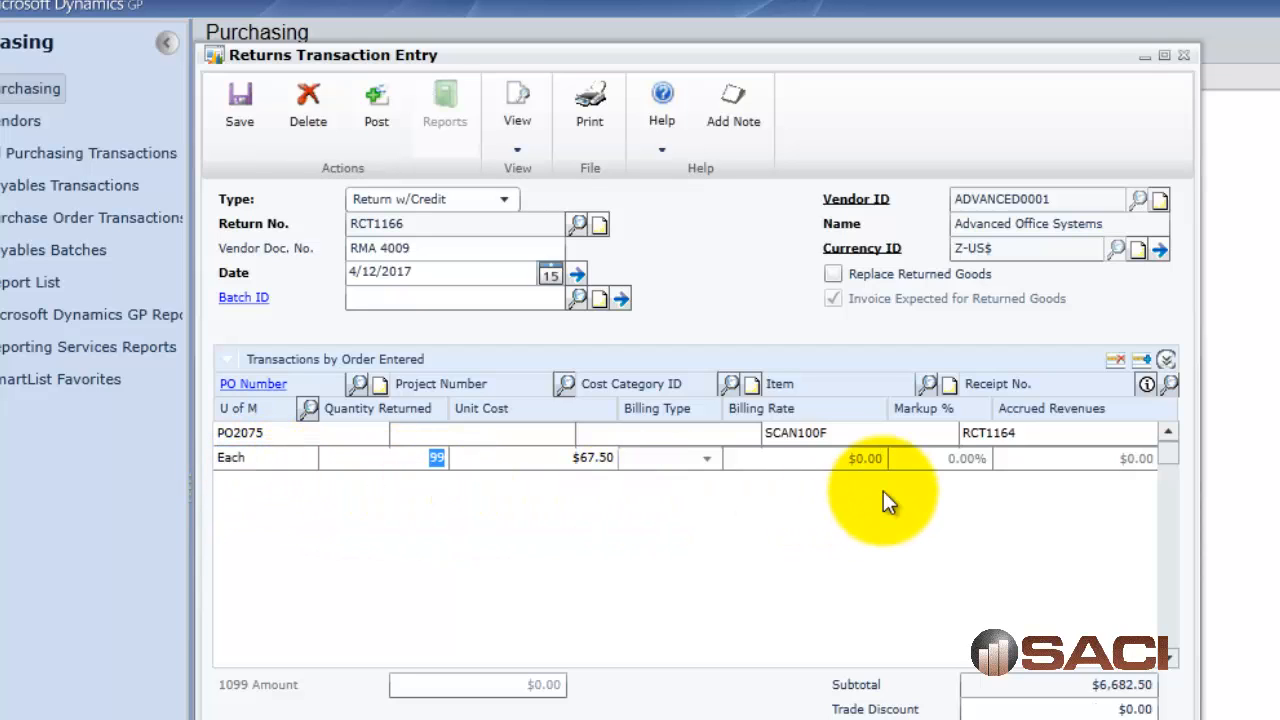
pyautogui.write('2')
pyautogui.press('Tab')
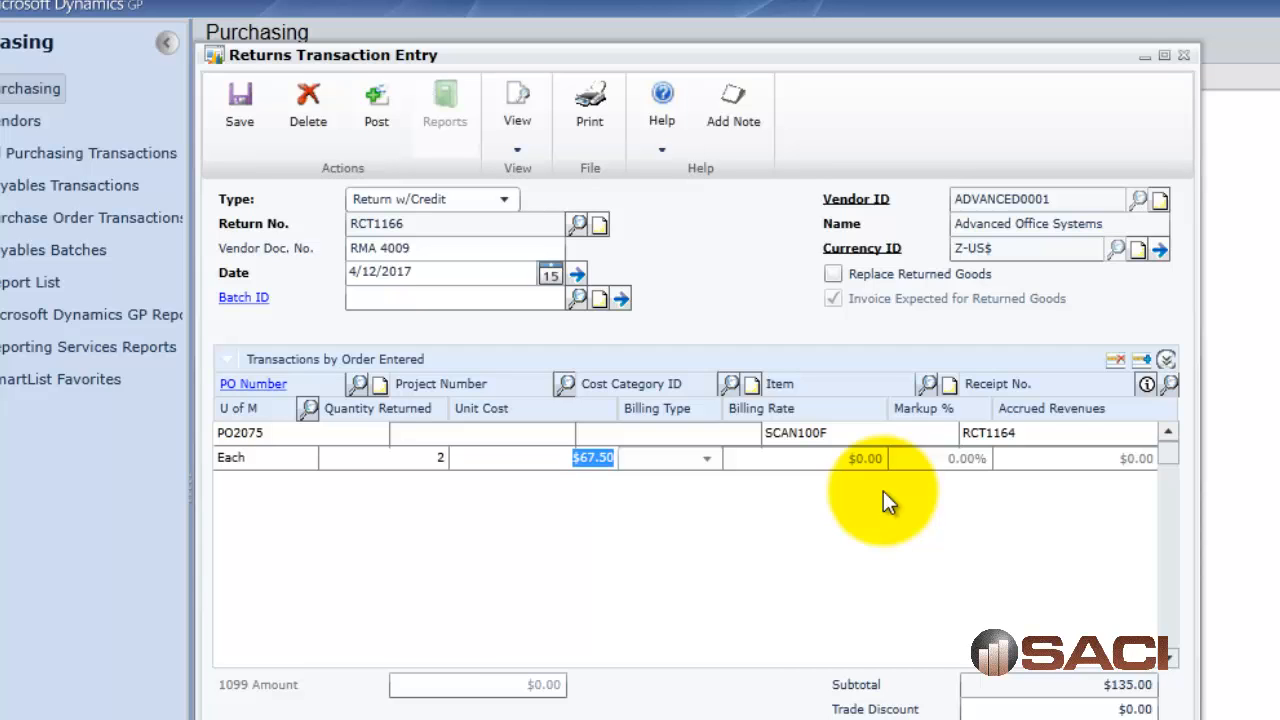
pyautogui.press('Tab')
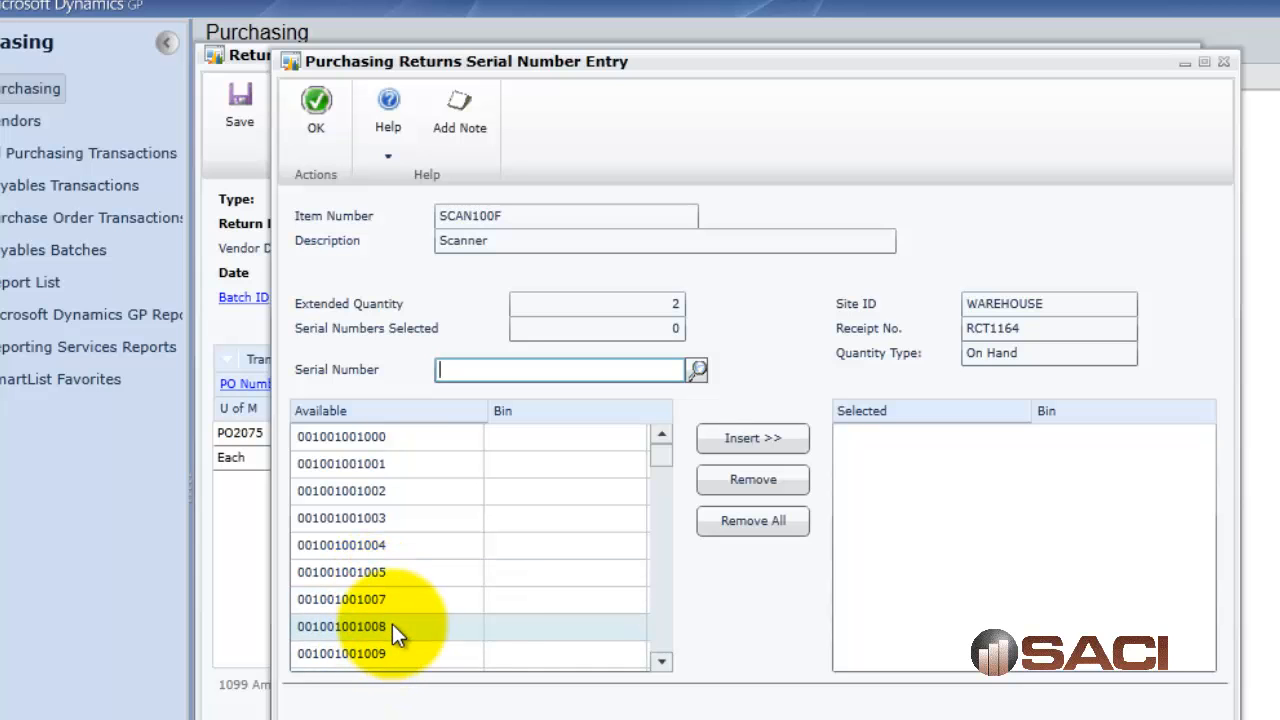
pyautogui.moveTo(659, 456); pyautogui.dragTo(645, 569)
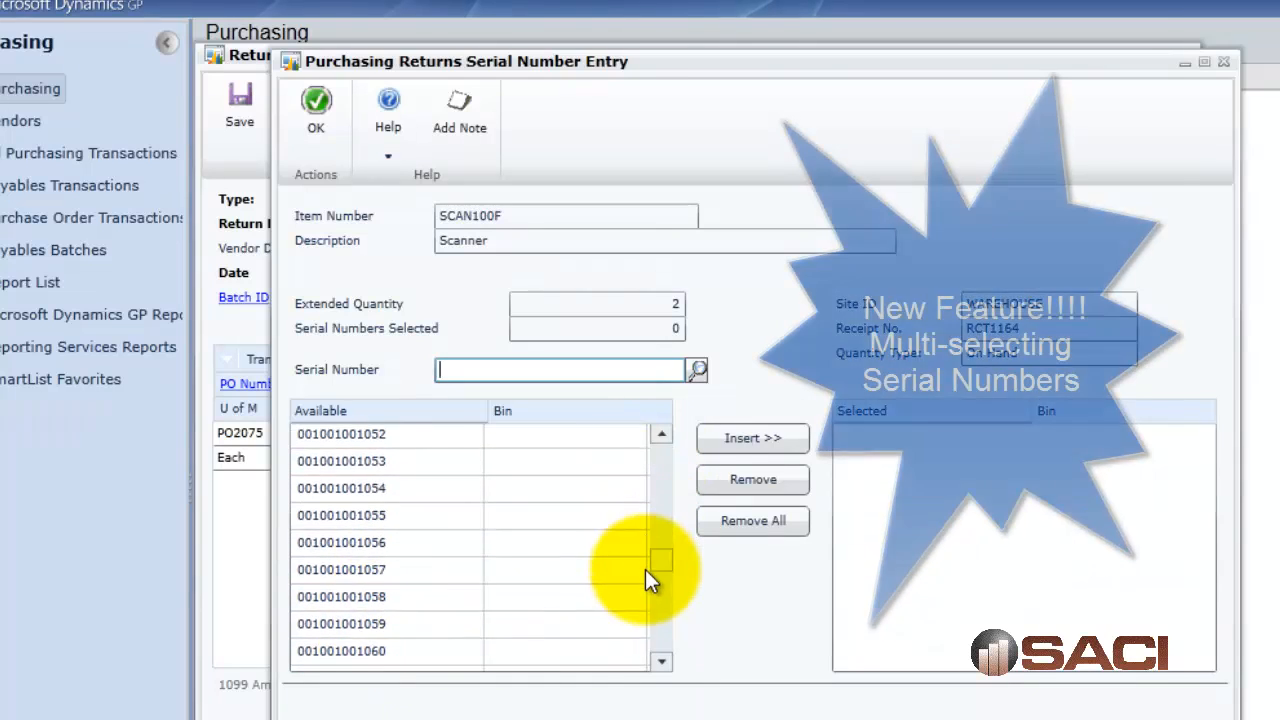
pyautogui.scroll(-8, 391, 581)
pyautogui.keyDown('ctrl'); pyautogui.click(372, 618); pyautogui.keyUp('ctrl')
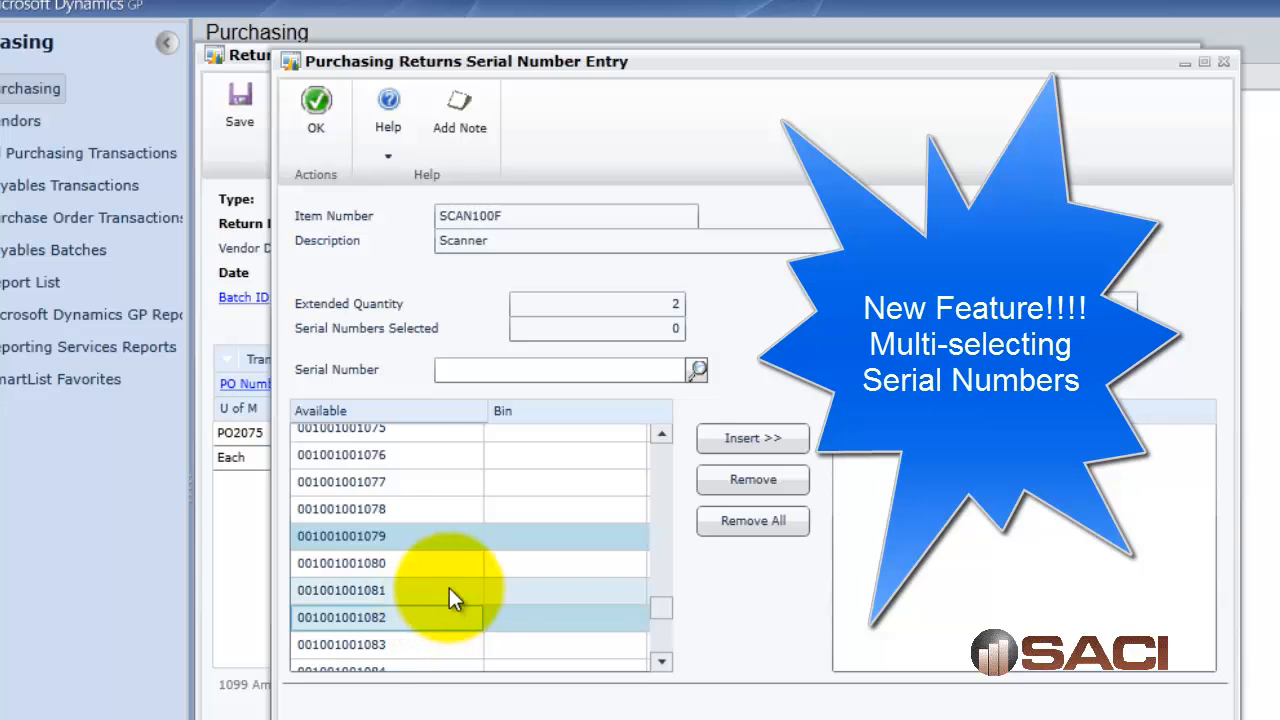
pyautogui.click(414, 454)
pyautogui.keyDown('ctrl'); pyautogui.click(404, 643); pyautogui.keyUp('ctrl')
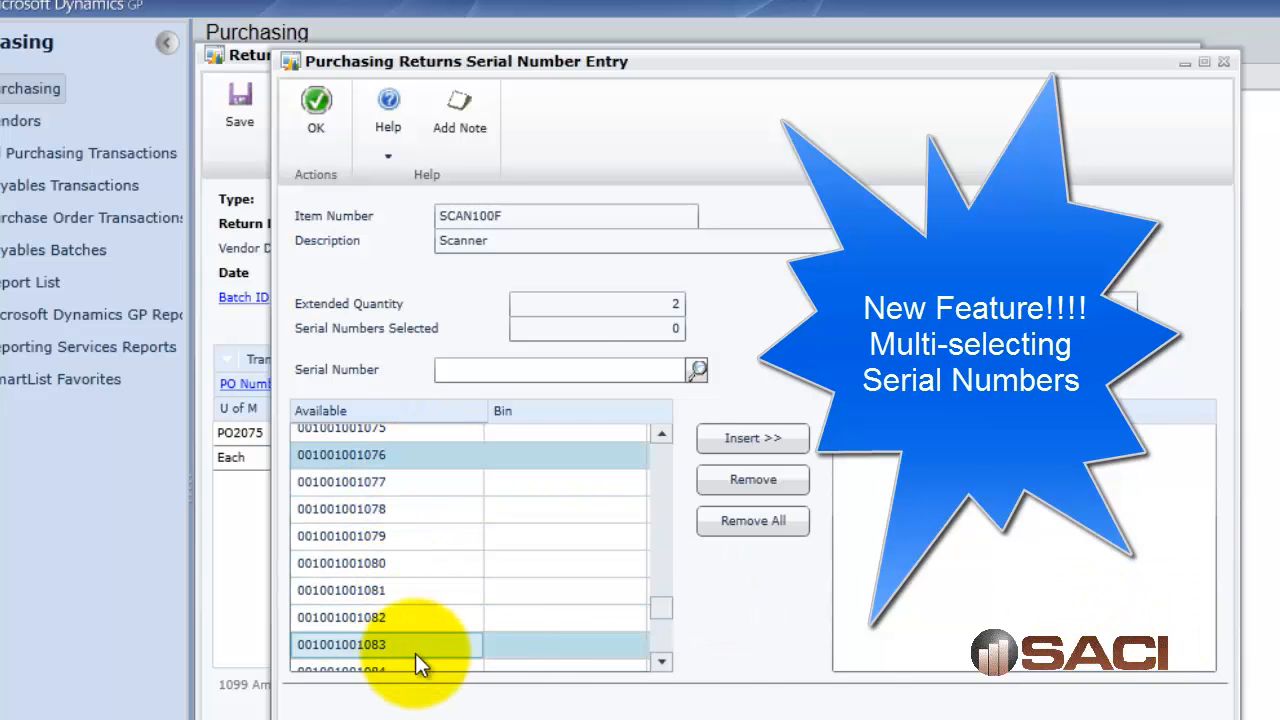
pyautogui.moveTo(418, 505); pyautogui.dragTo(402, 550)
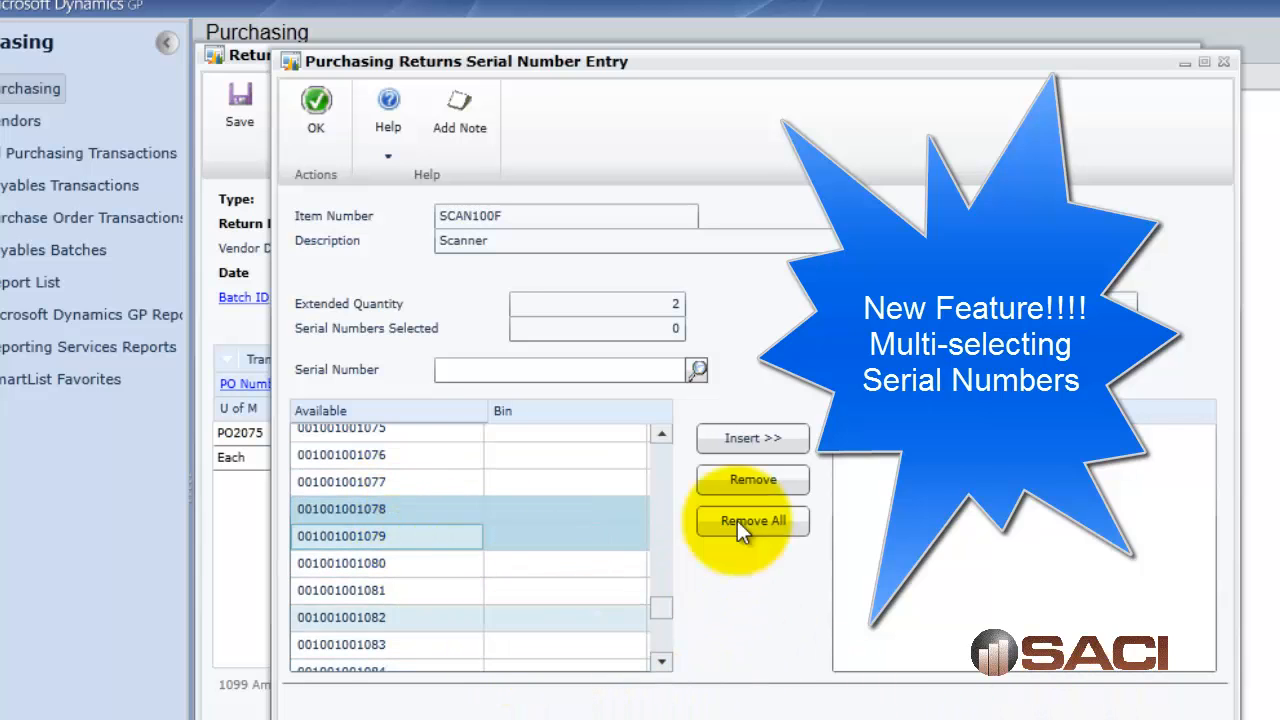
pyautogui.keyDown('ctrl'); pyautogui.click(385, 536); pyautogui.keyUp('ctrl')
pyautogui.keyDown('ctrl'); pyautogui.click(417, 645); pyautogui.keyUp('ctrl')
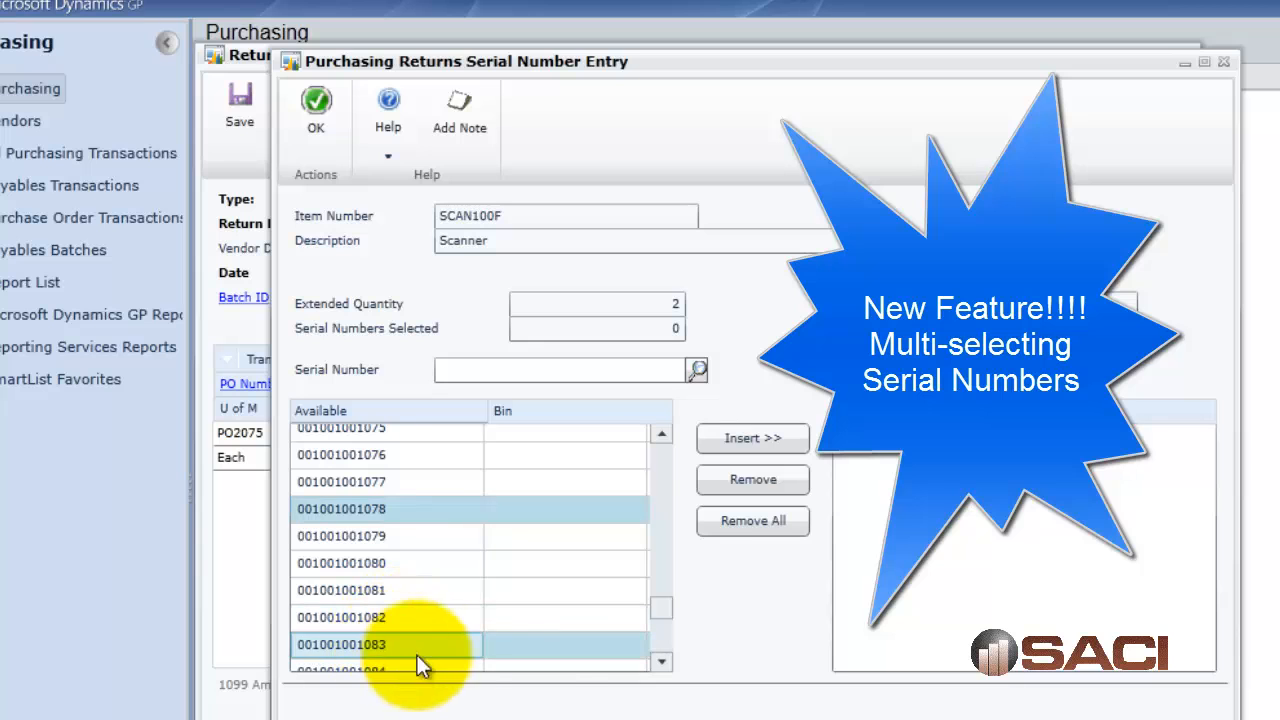
pyautogui.click(778, 443)
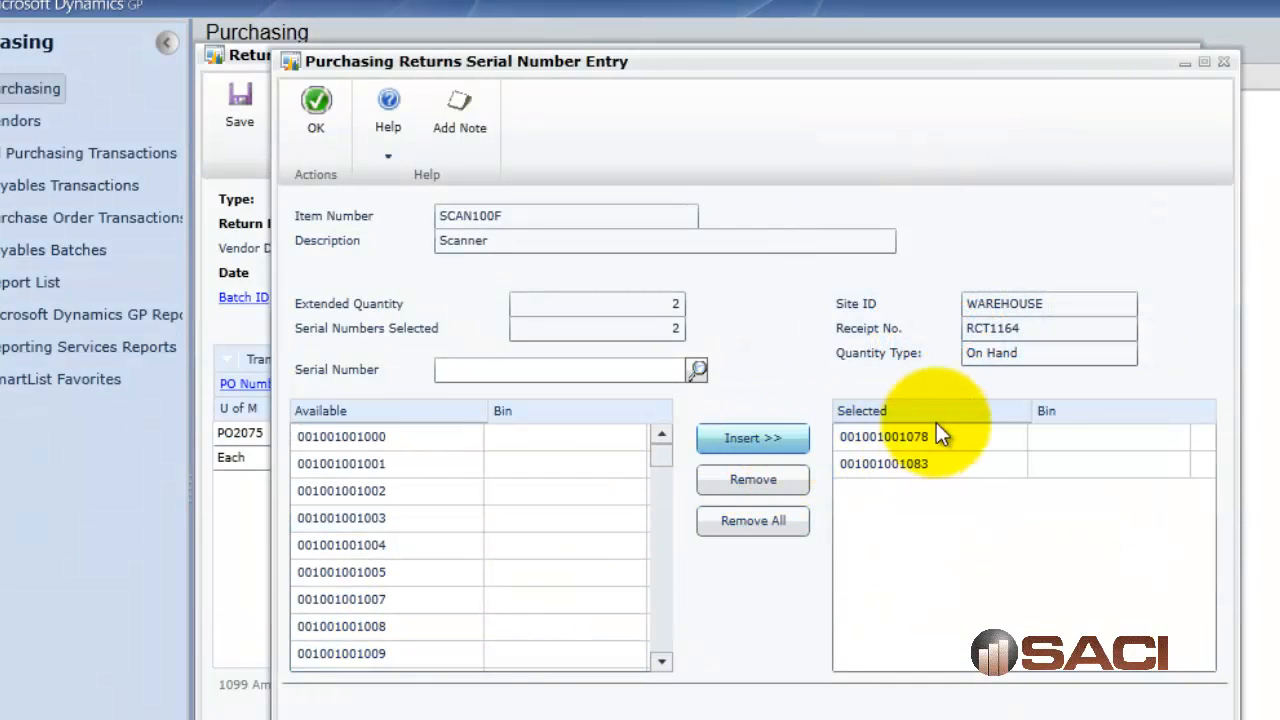
pyautogui.click(326, 120)
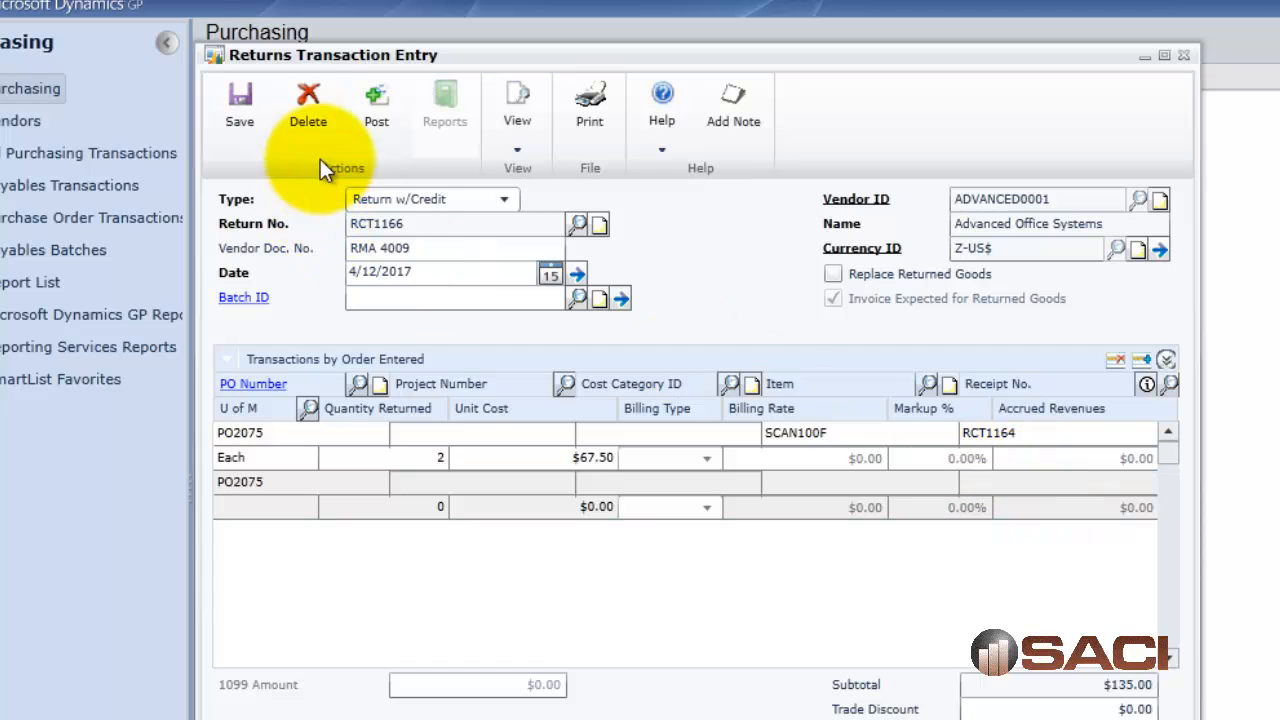
pyautogui.click(372, 106)
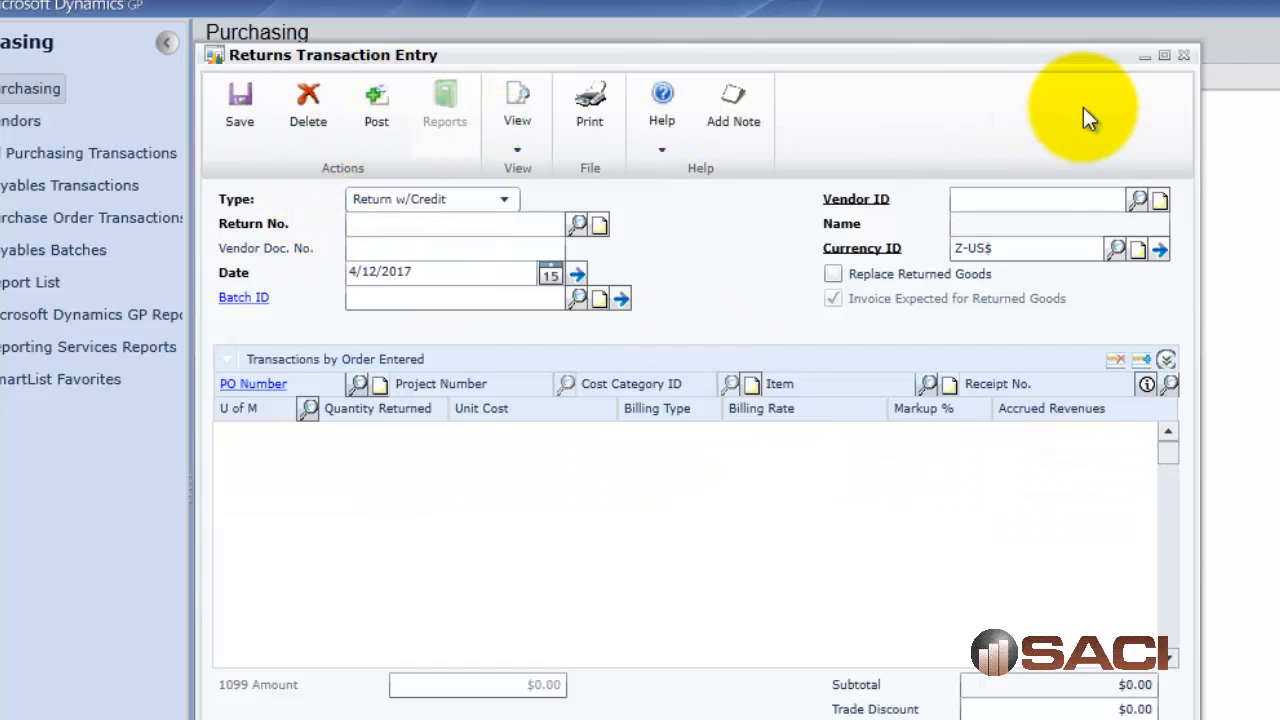
# - Close the return entry, output the Returns Posting Journal to the screen, and skip the distribution detail and cost variance reports
pyautogui.click(1182, 54)
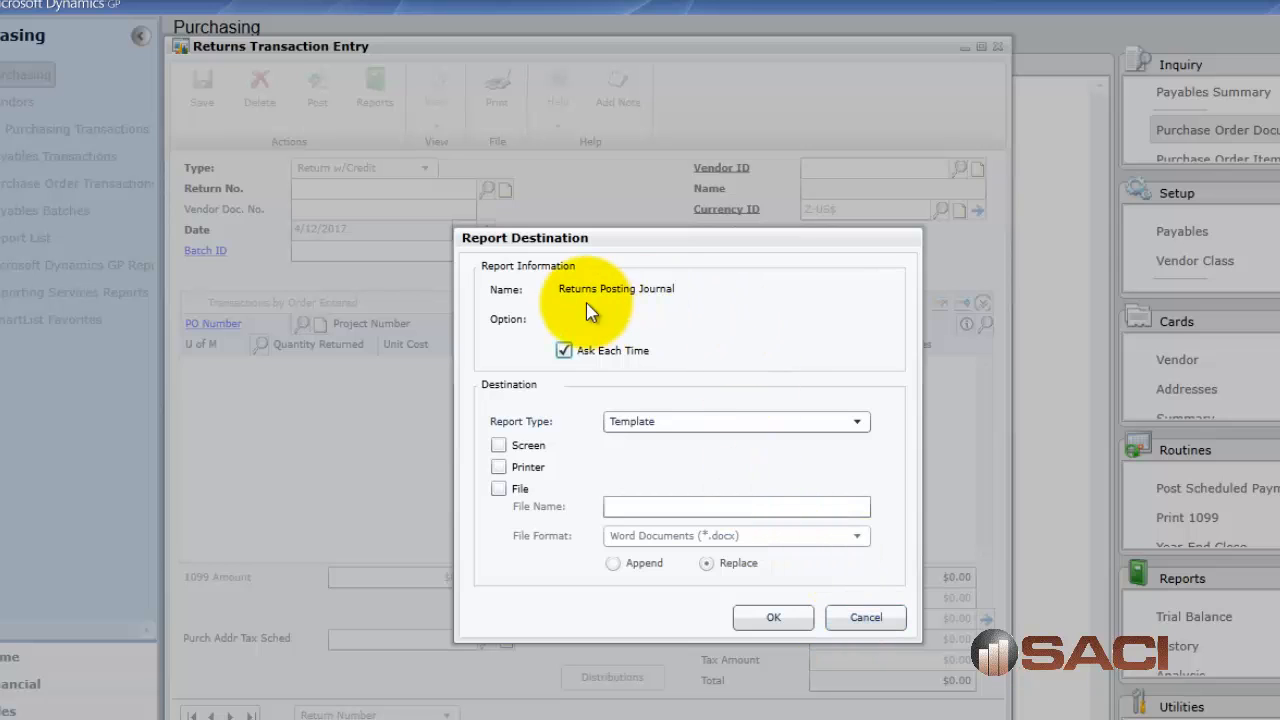
pyautogui.click(528, 452)
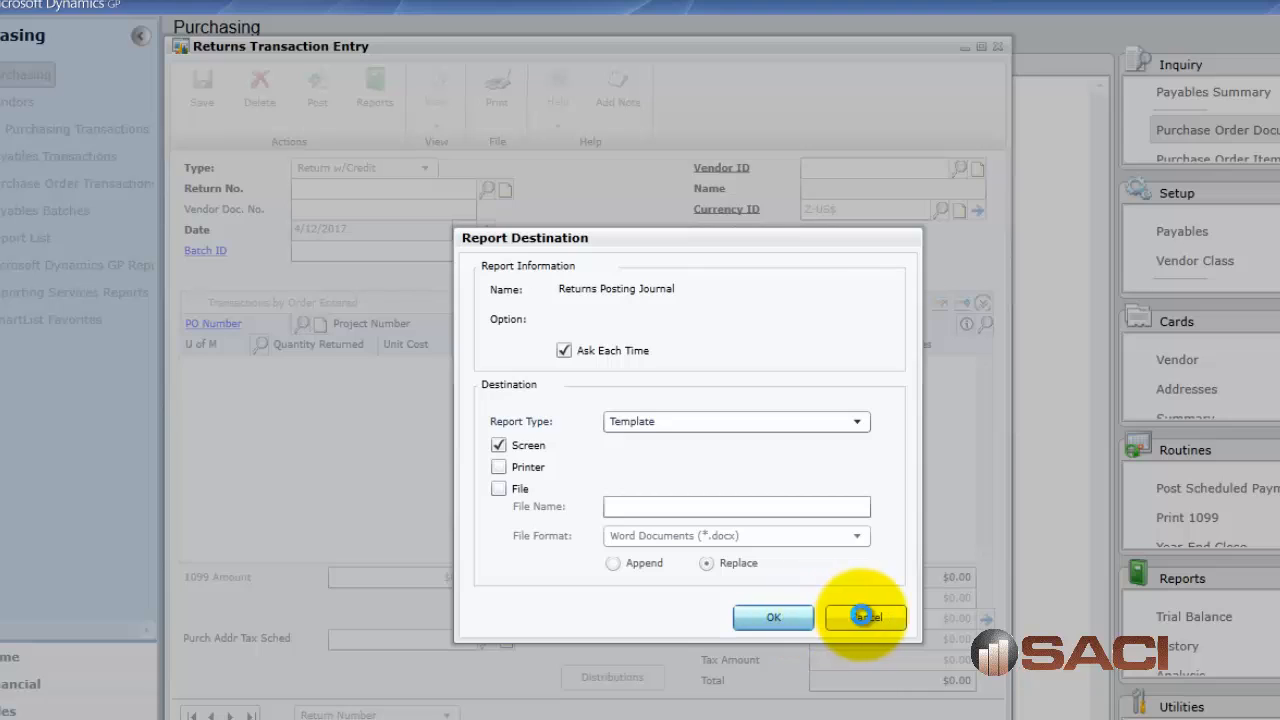
pyautogui.click(868, 614)
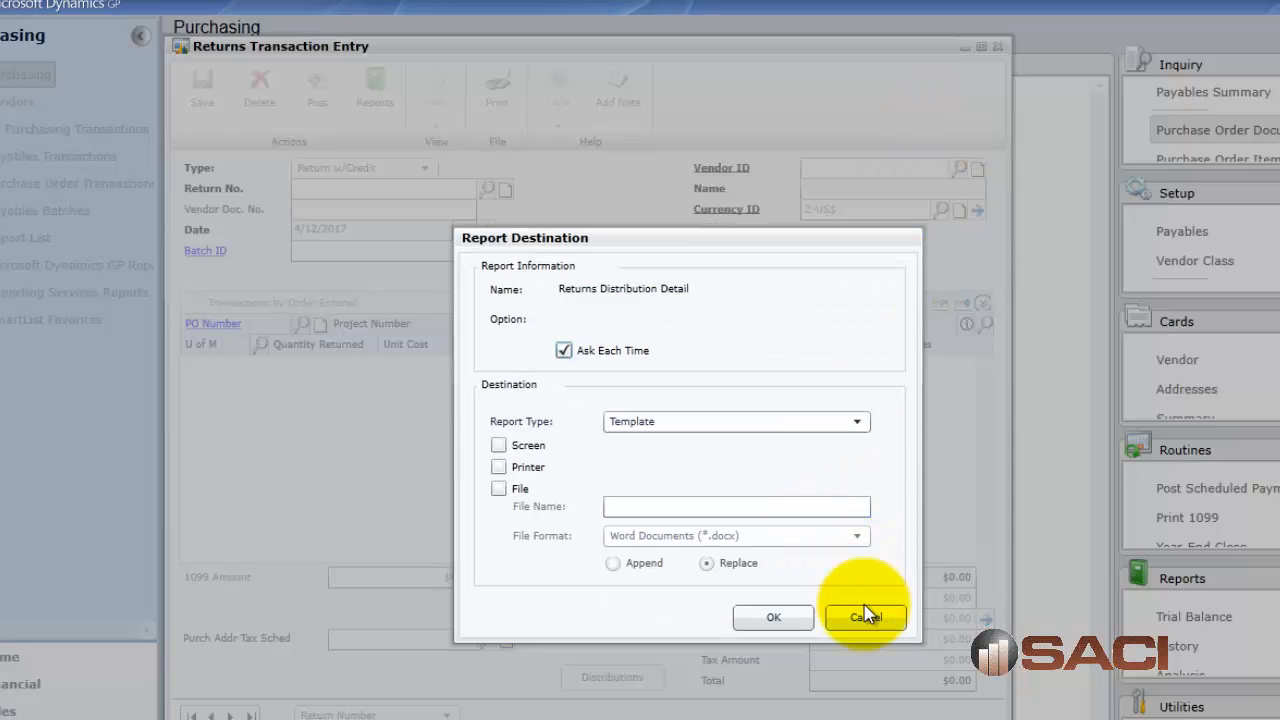
pyautogui.click(865, 617)
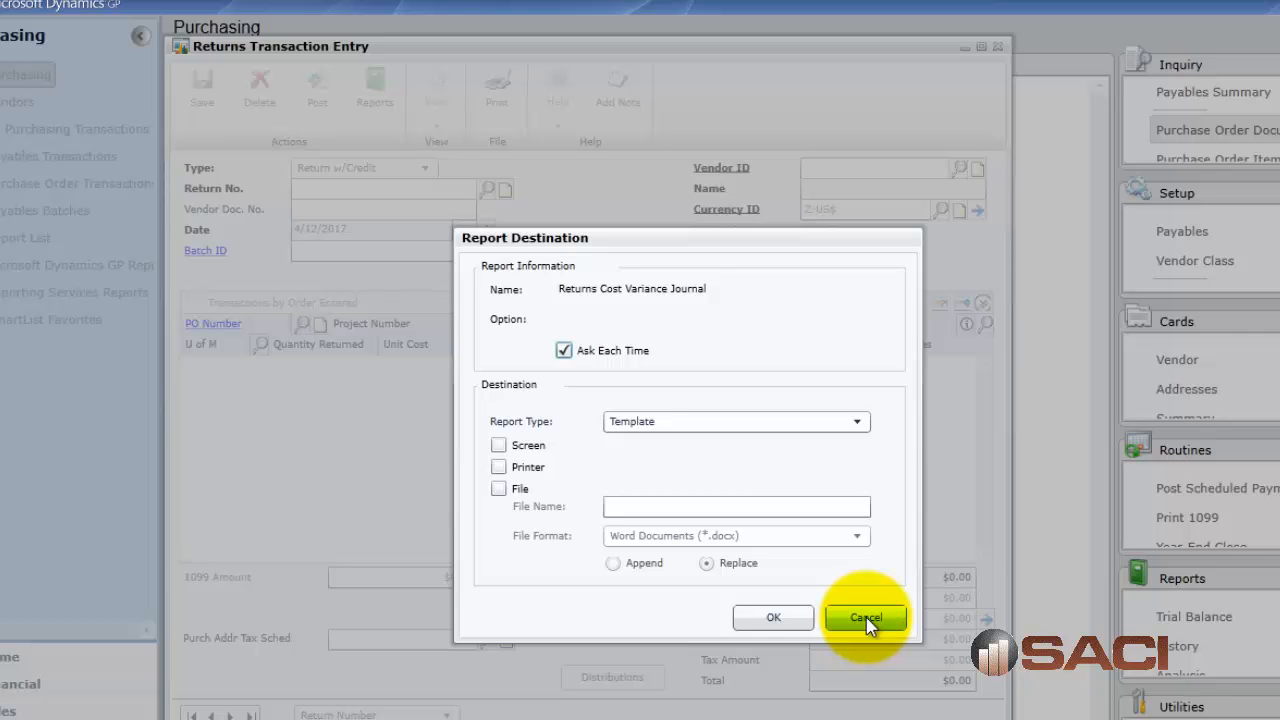
pyautogui.click(866, 618)
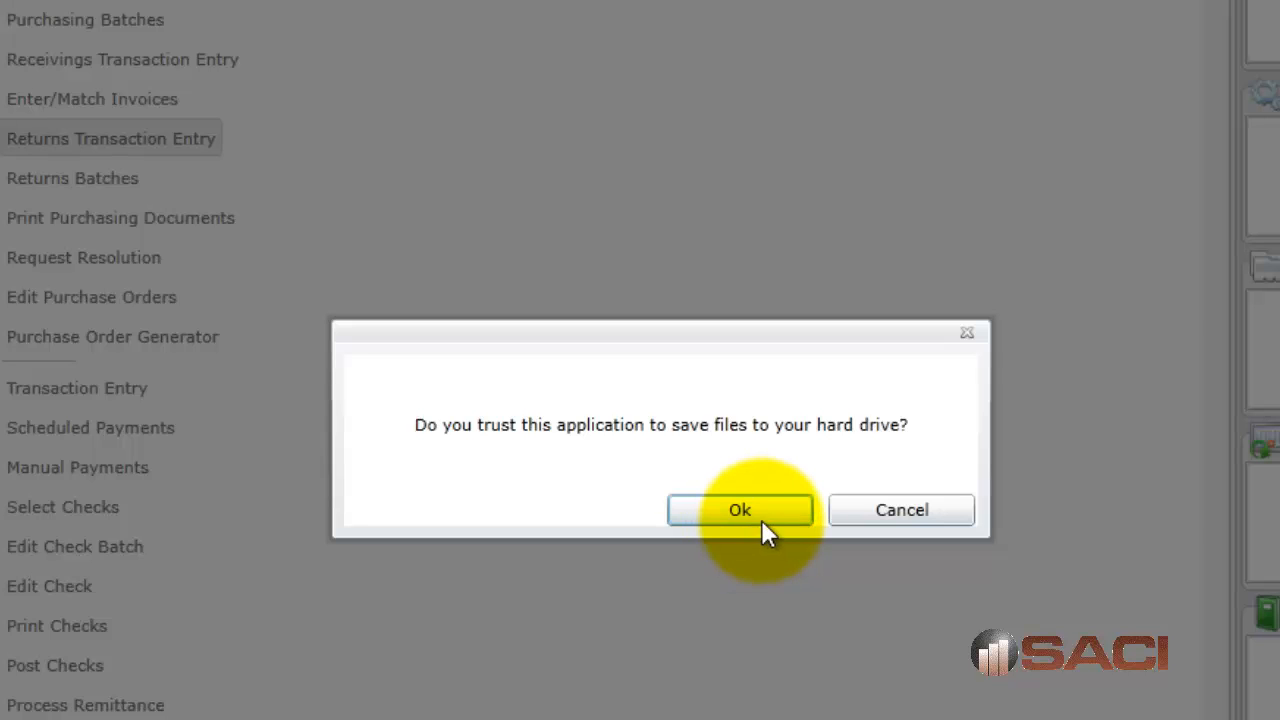
# - Trust the application to save files and save POP Returns Posting Journal 3.docx in the DemoAzureGP folder
pyautogui.click(760, 519)
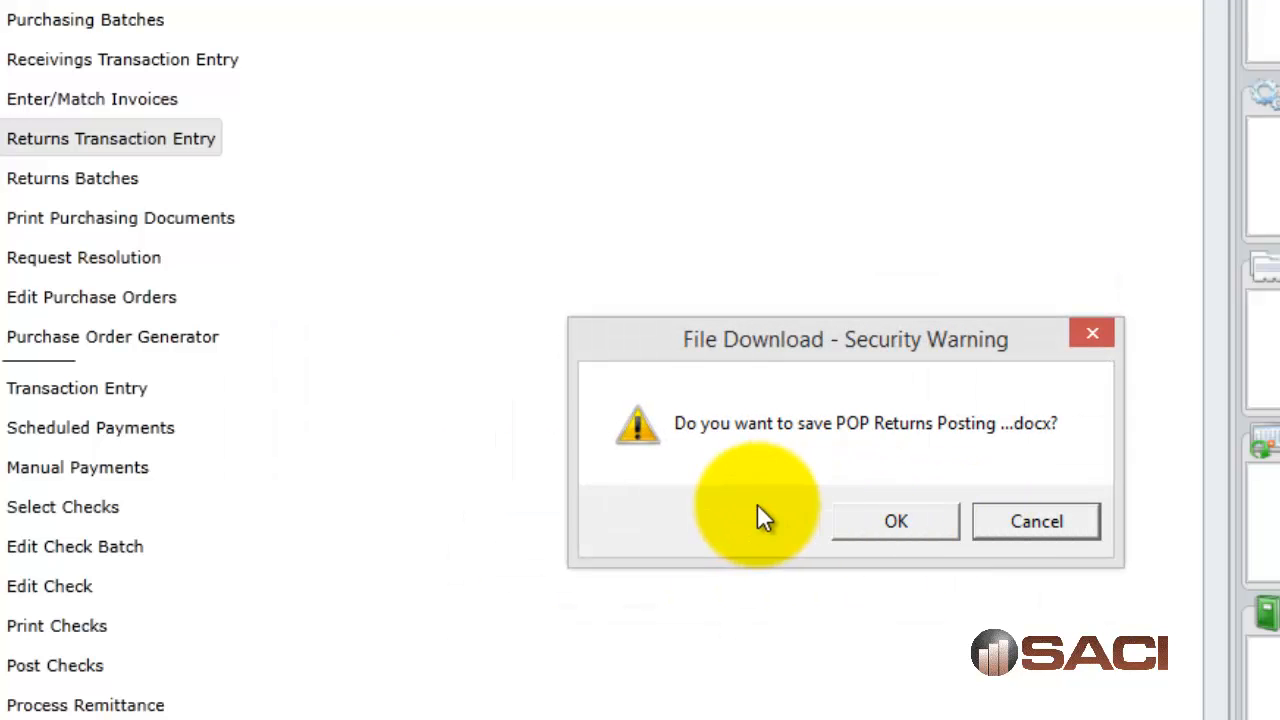
pyautogui.click(914, 528)
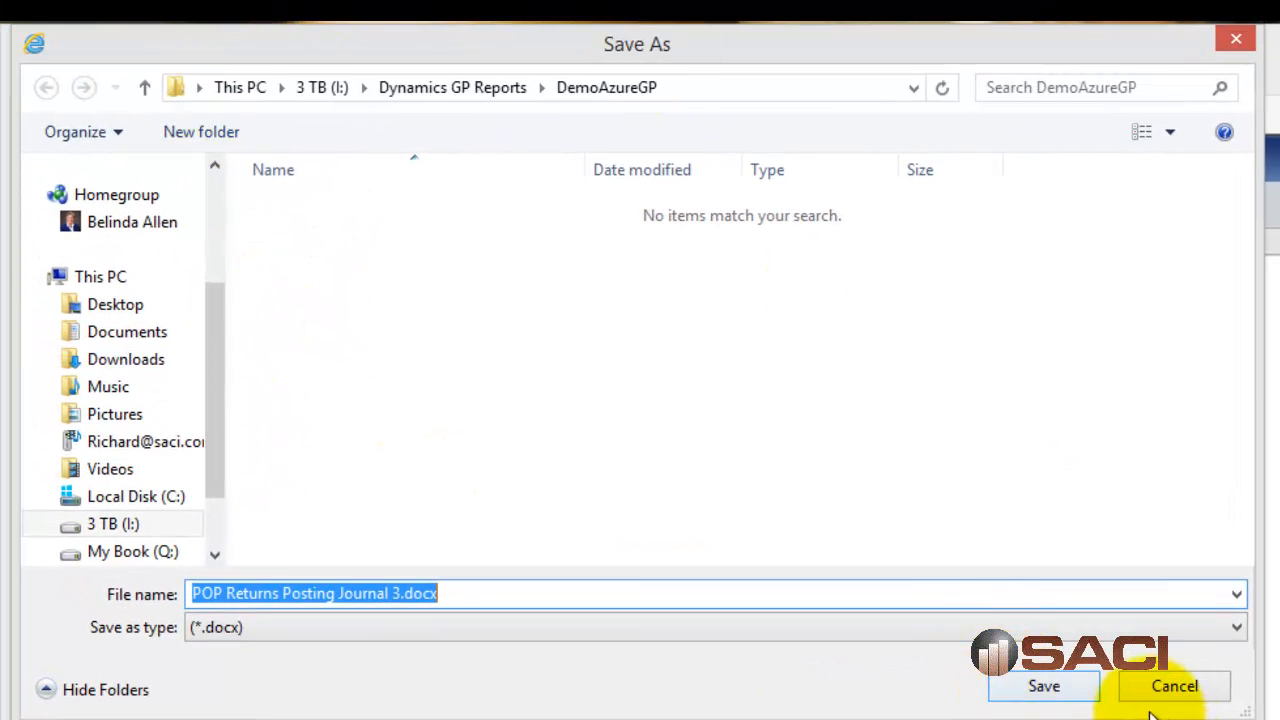
pyautogui.click(1072, 692)
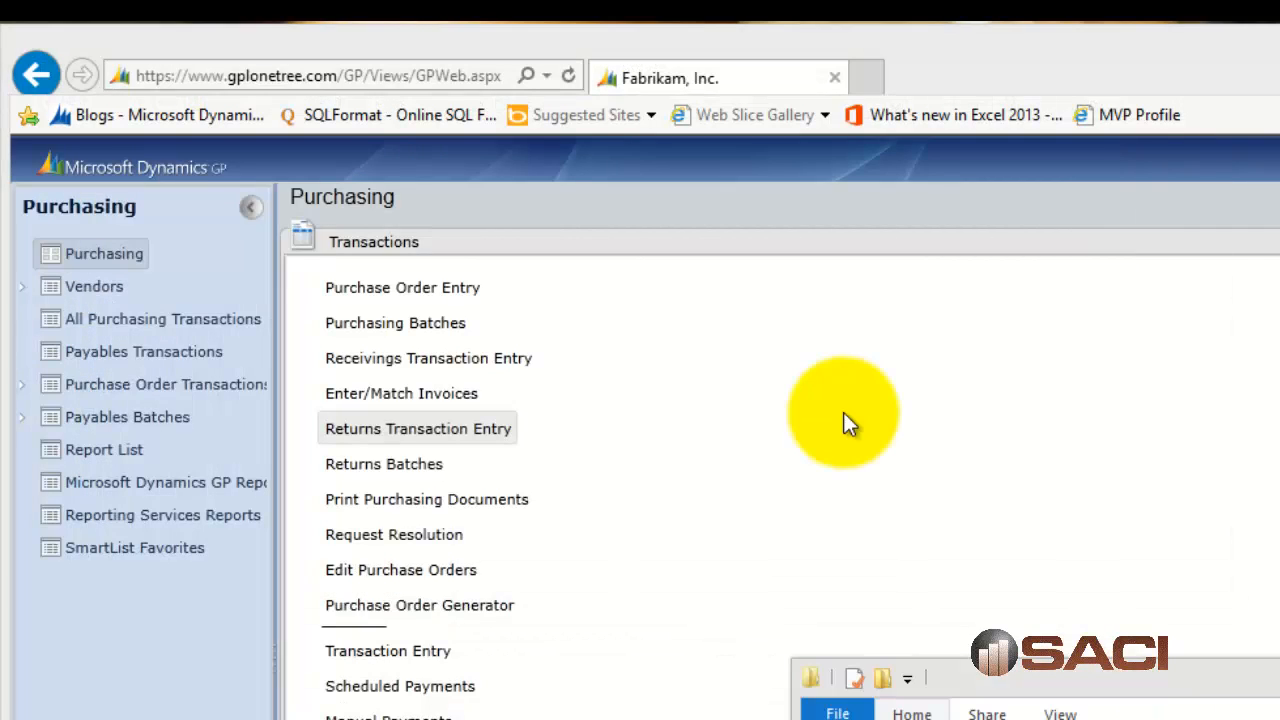
# - Bring the DemoAzureGP folder window fully into view and open POP Returns Posting Journal 3.docx in Word
pyautogui.moveTo(843, 412); pyautogui.dragTo(535, 219)
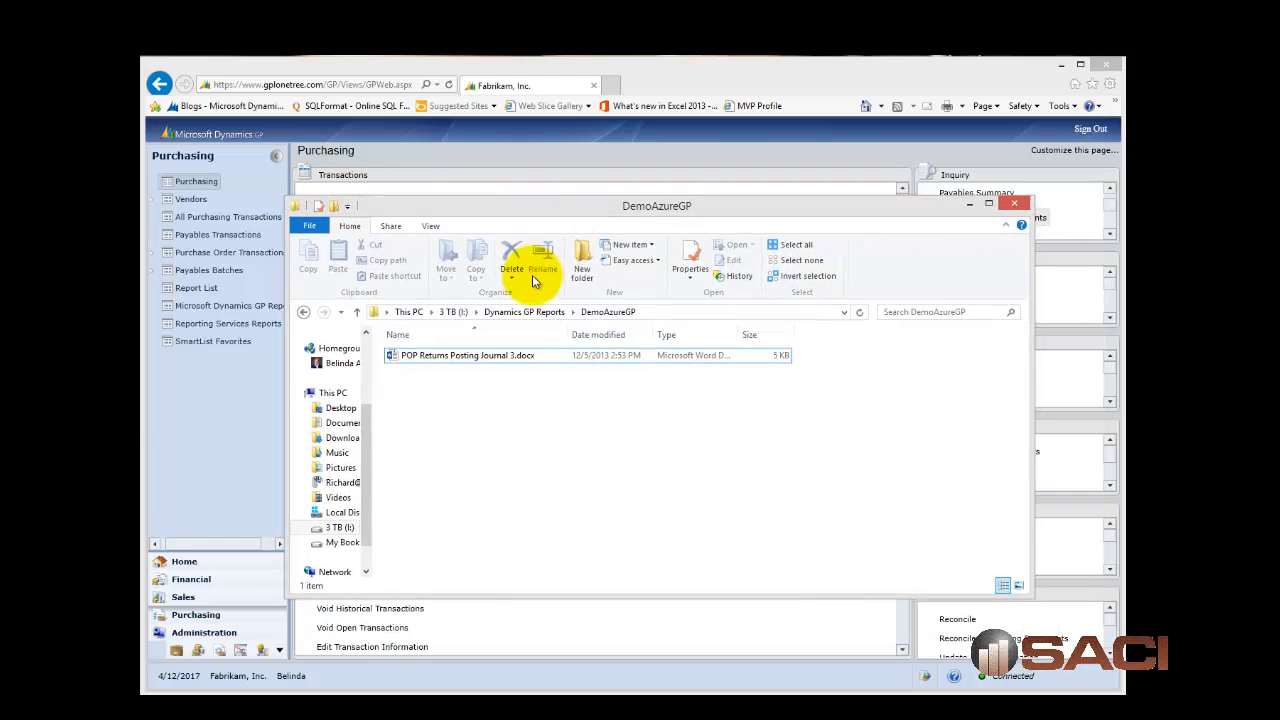
pyautogui.click(525, 358)
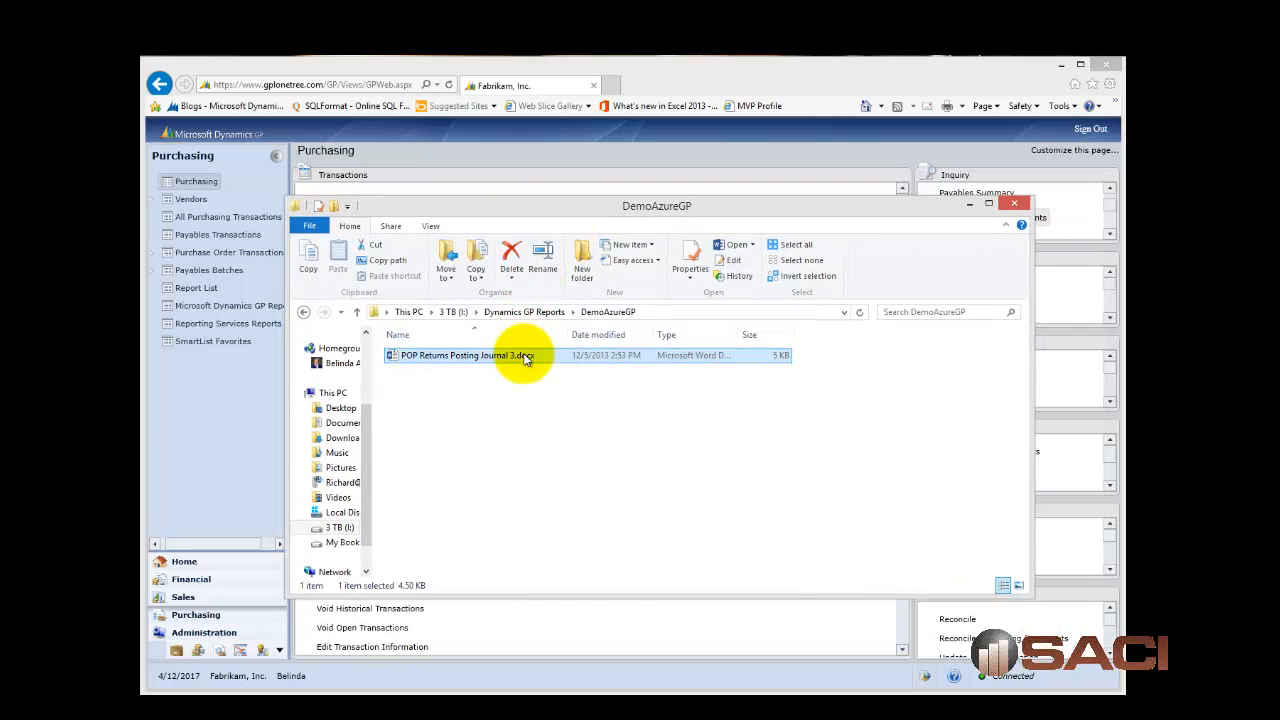
pyautogui.doubleClick(525, 357)
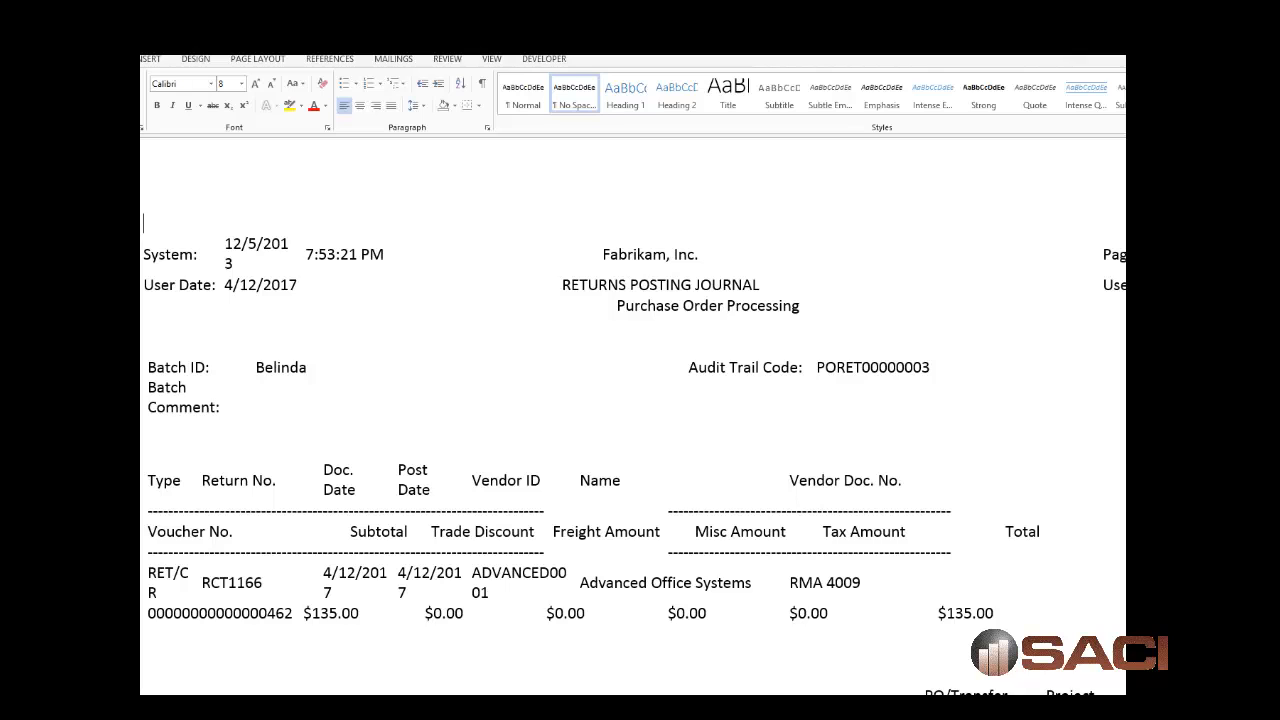
# - Enlarge the Word window to examine the journal's returned item, serial numbers and totals, then close the document and its folder
pyautogui.press('super+Down')
pyautogui.moveTo(665, 430); pyautogui.dragTo(633, 63)
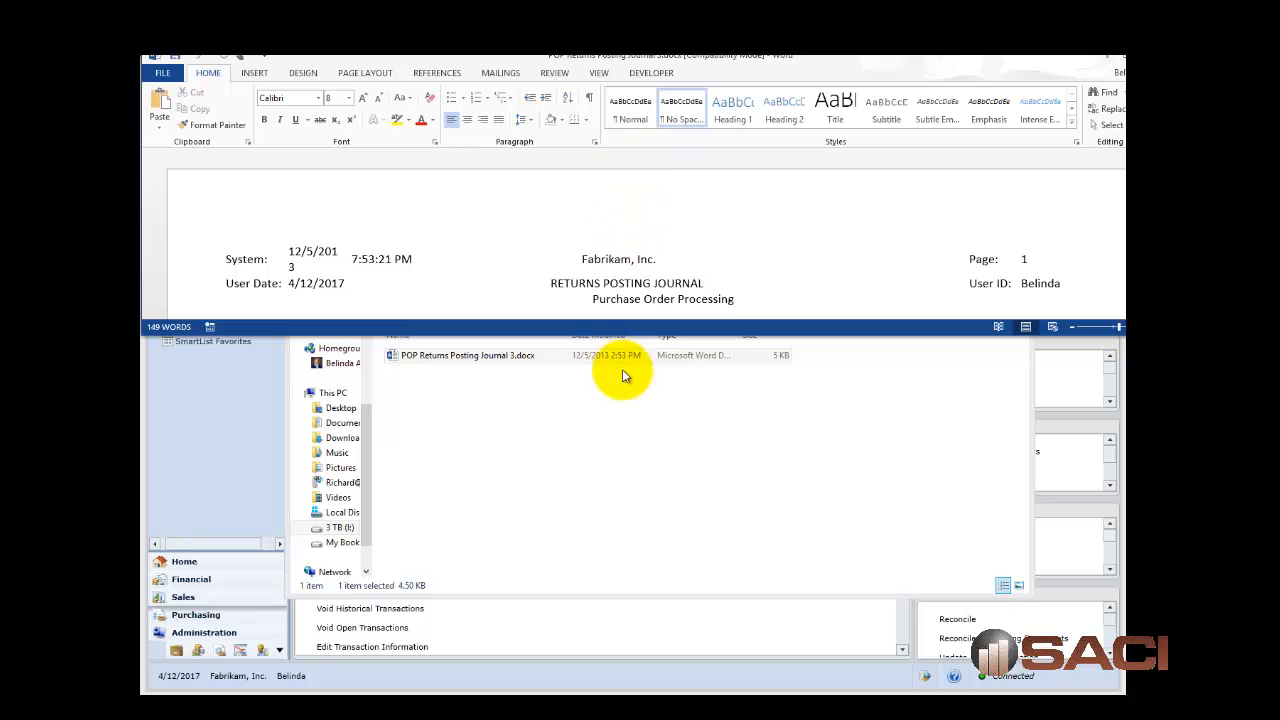
pyautogui.moveTo(629, 331); pyautogui.dragTo(655, 698)
pyautogui.scroll(-5, 663, 486)
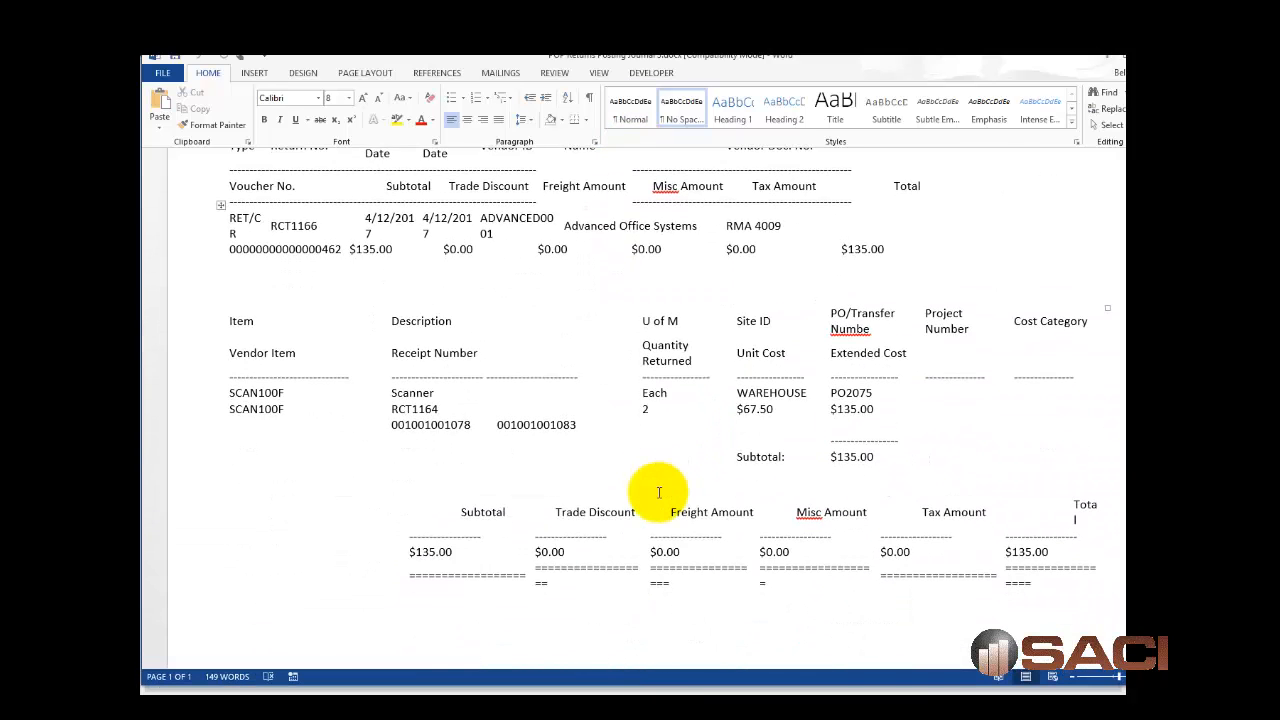
pyautogui.scroll(2, 659, 492)
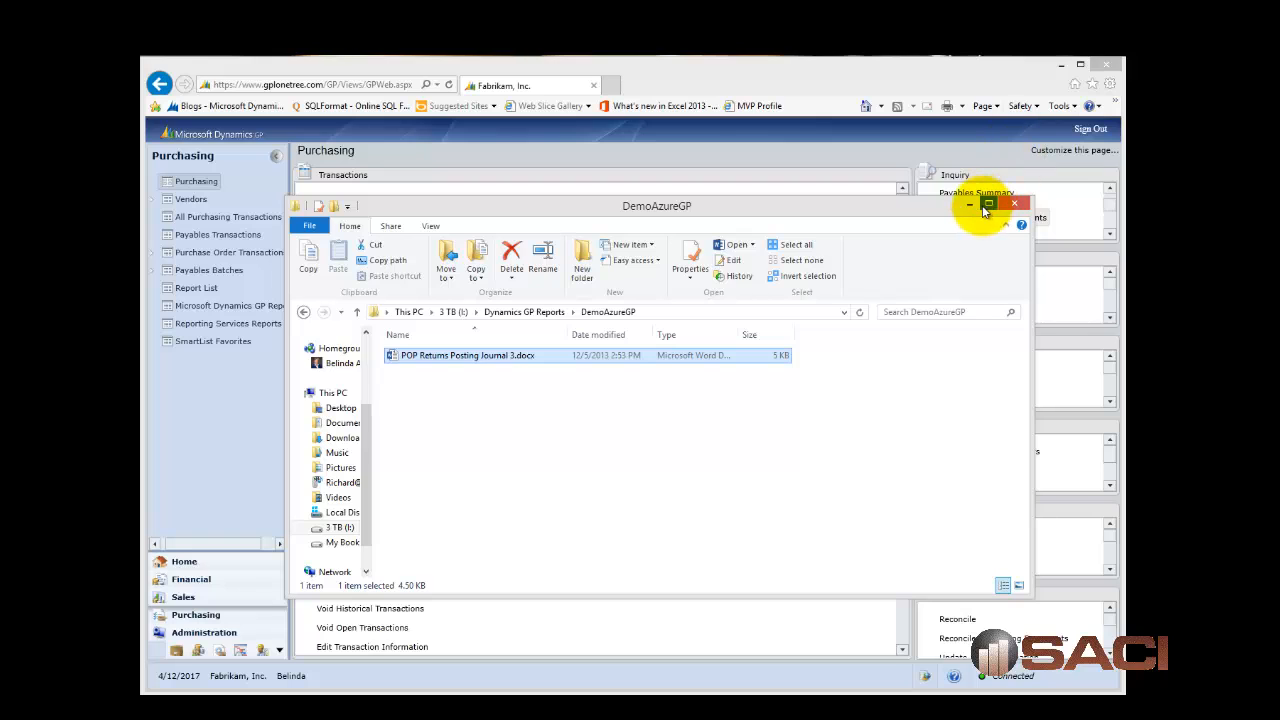
pyautogui.click(1014, 204)
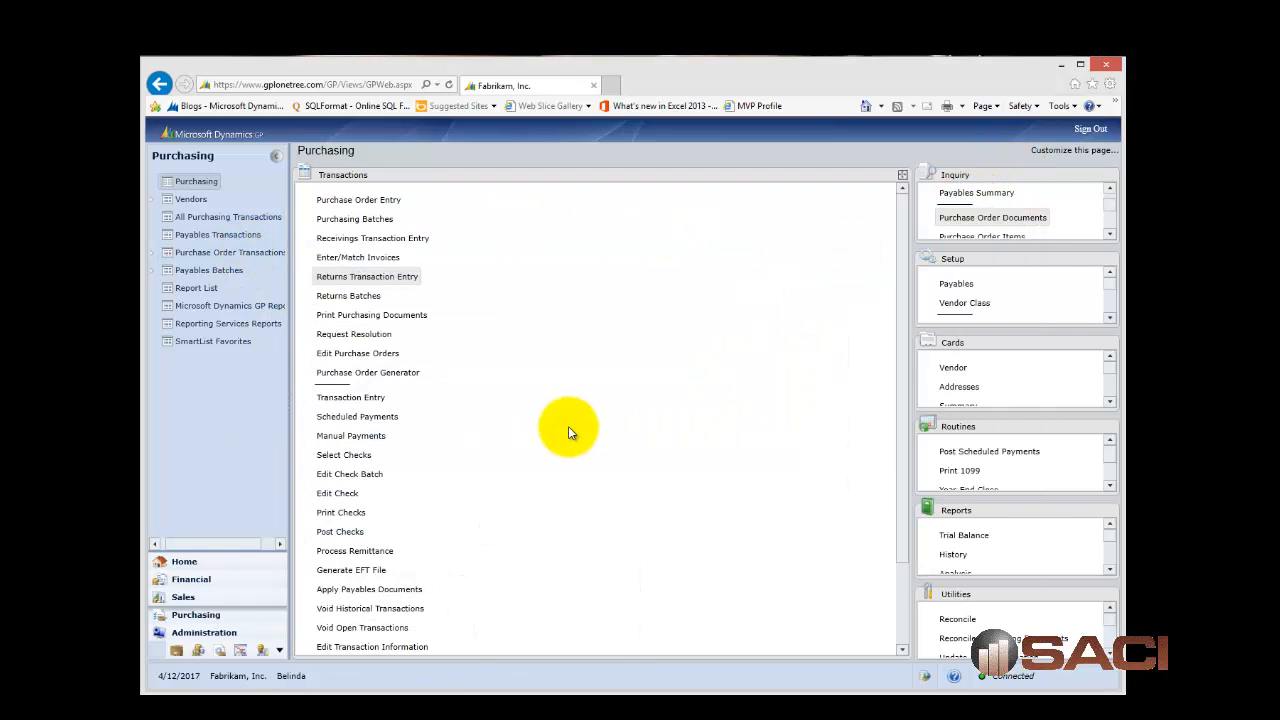